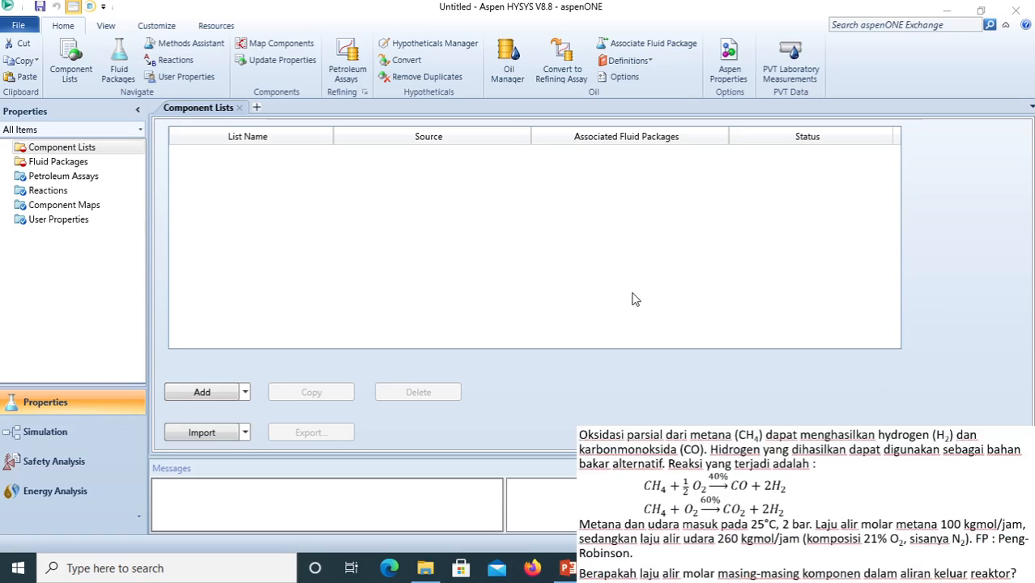
- Create a new component list and add methane and oxygen from the pure components
{"action": "left_click", "coordinate": [203, 393]}
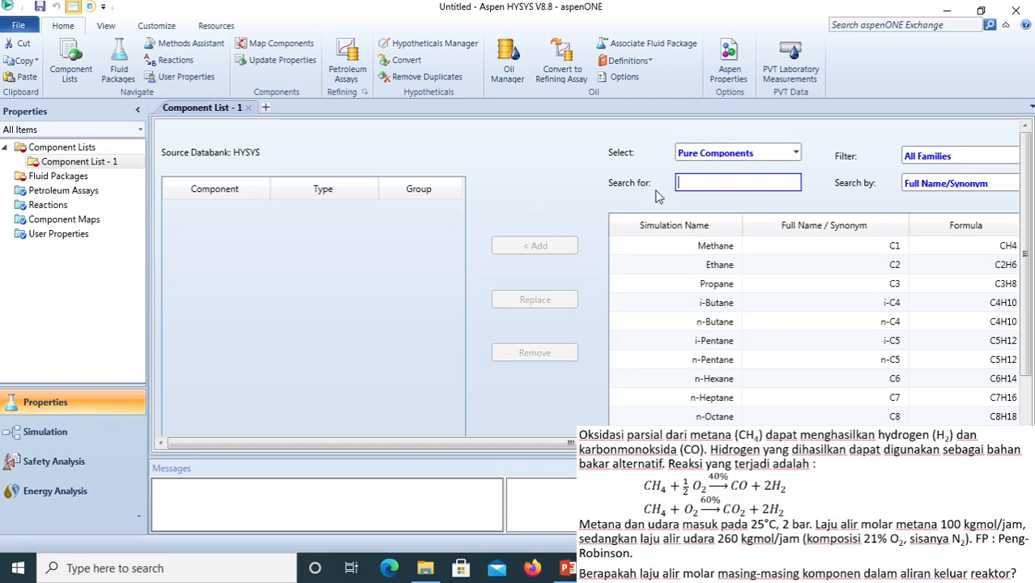
{"action": "left_click", "coordinate": [723, 245]}
{"action": "left_click", "coordinate": [537, 246]}
{"action": "type", "text": "o2"}
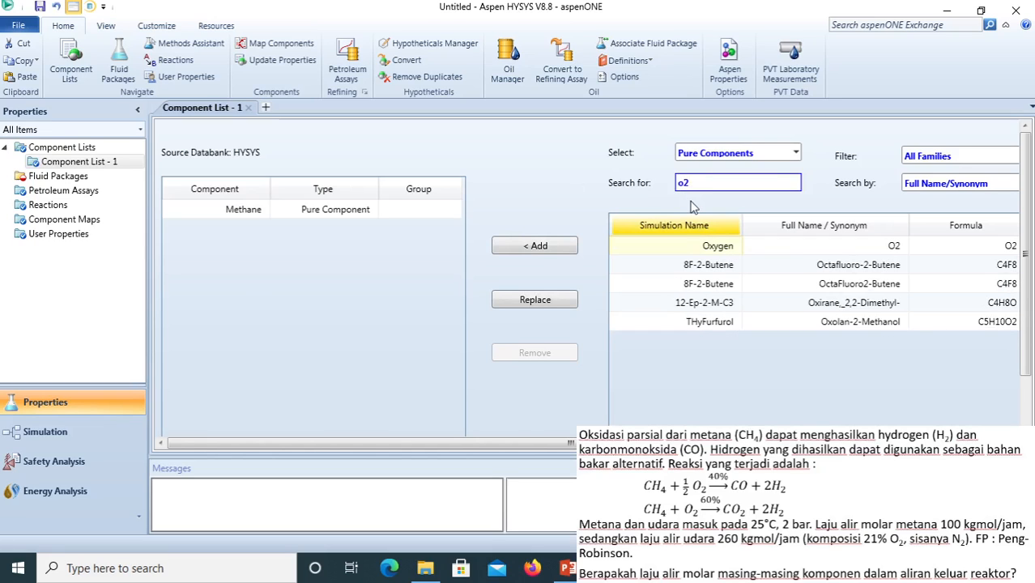
{"action": "key", "text": "Return"}
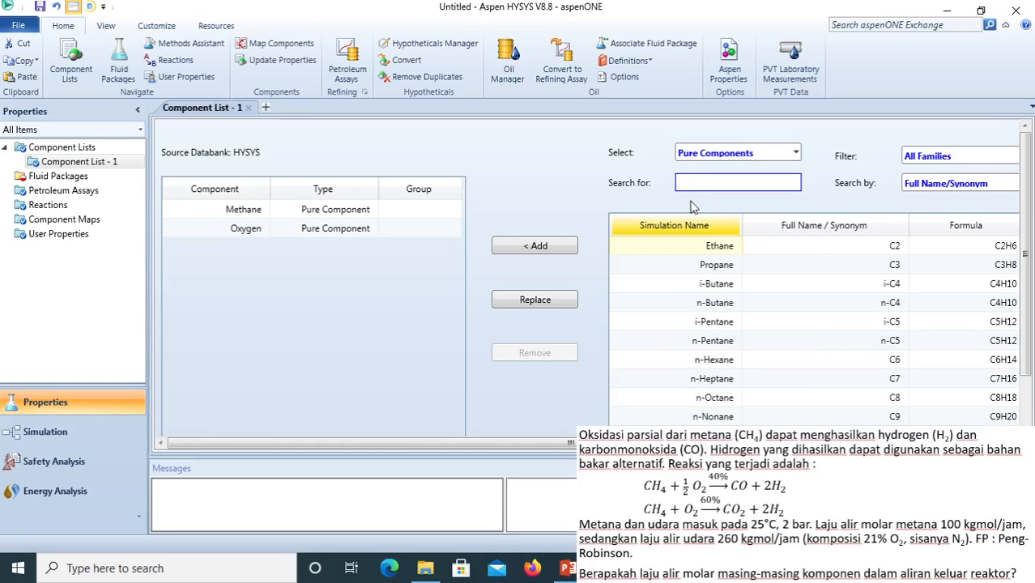
- Search the pure components for "co" and add carbon monoxide (CO) to the component list
{"action": "type", "text": "co"}
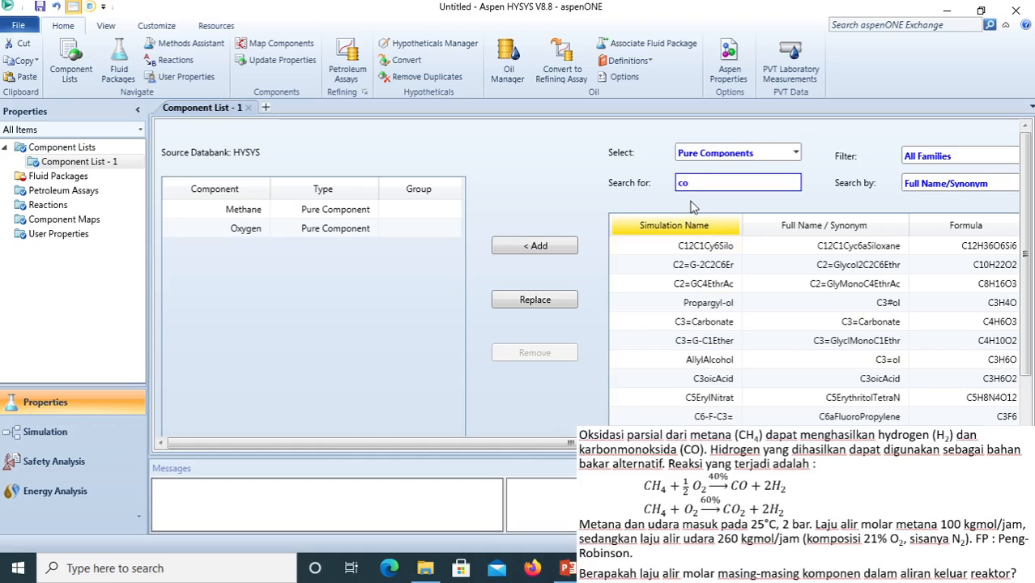
{"action": "scroll", "coordinate": [723, 348], "scroll_direction": "down", "scroll_amount": 5}
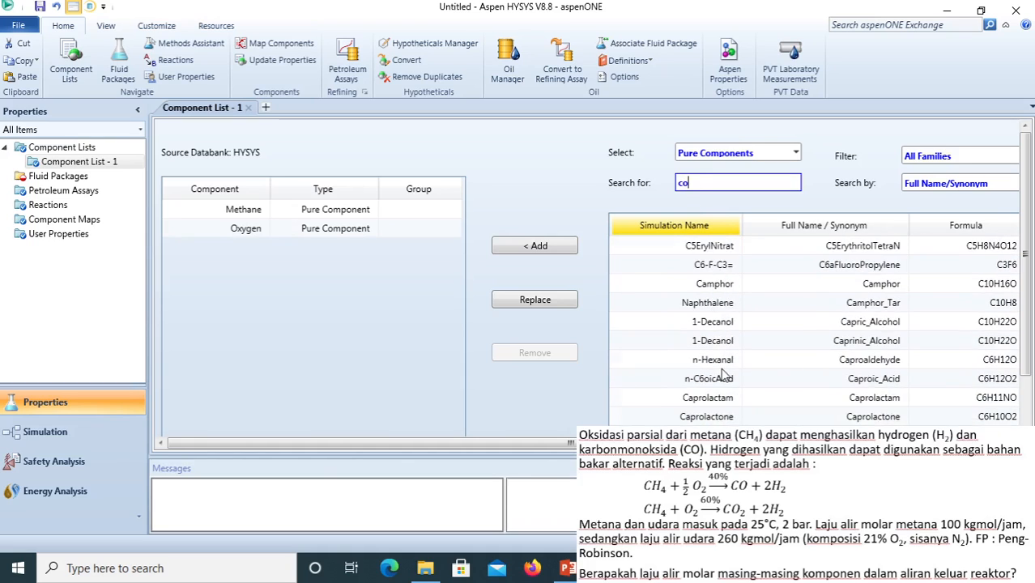
{"action": "scroll", "coordinate": [723, 373], "scroll_direction": "down", "scroll_amount": 4}
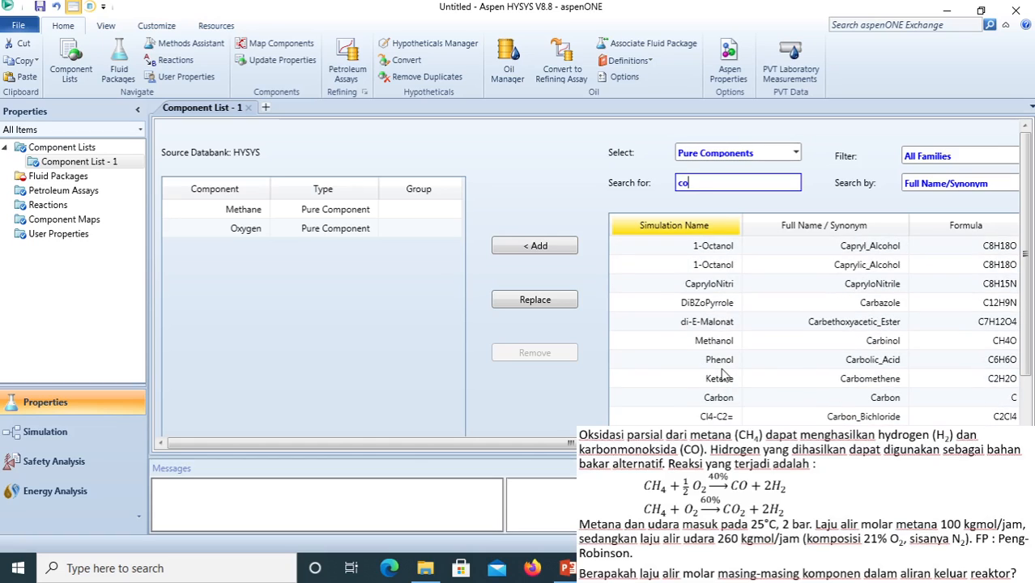
{"action": "scroll", "coordinate": [723, 373], "scroll_direction": "down", "scroll_amount": 3}
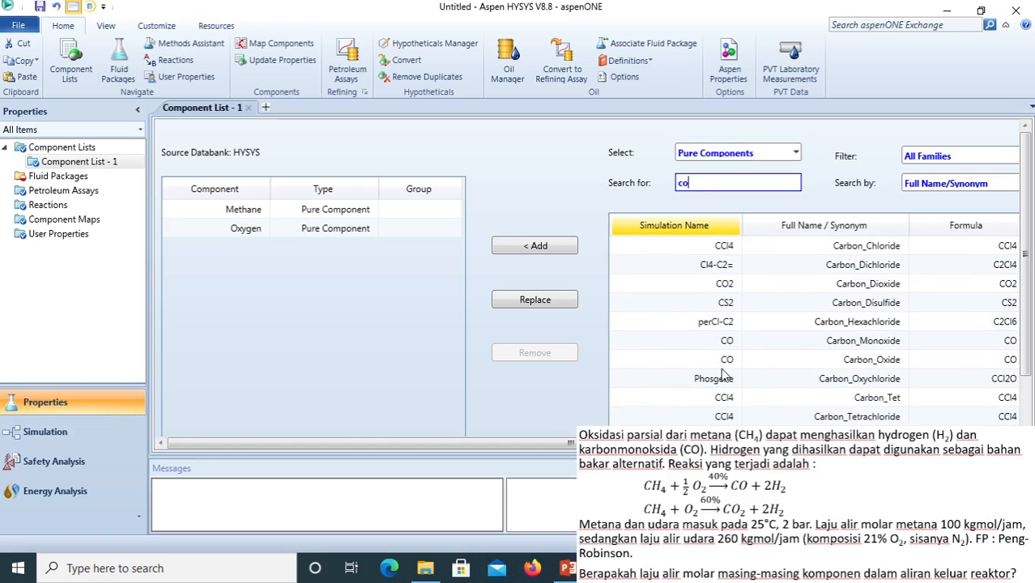
{"action": "left_click", "coordinate": [722, 347]}
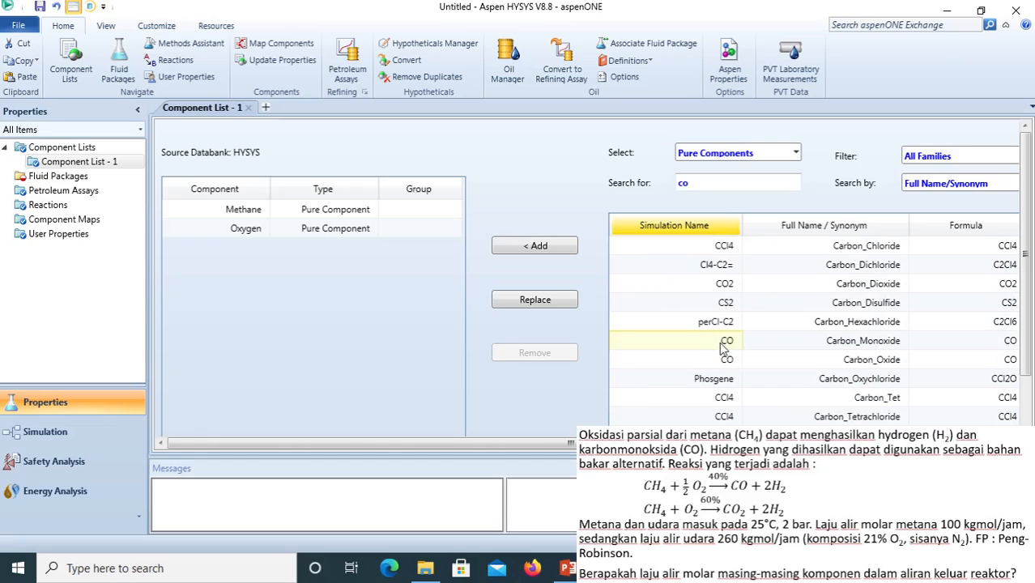
{"action": "left_click", "coordinate": [553, 250]}
- Search the pure components for "co2" and add CO2 to the component list
{"action": "left_click", "coordinate": [721, 186]}
{"action": "type", "text": "2"}
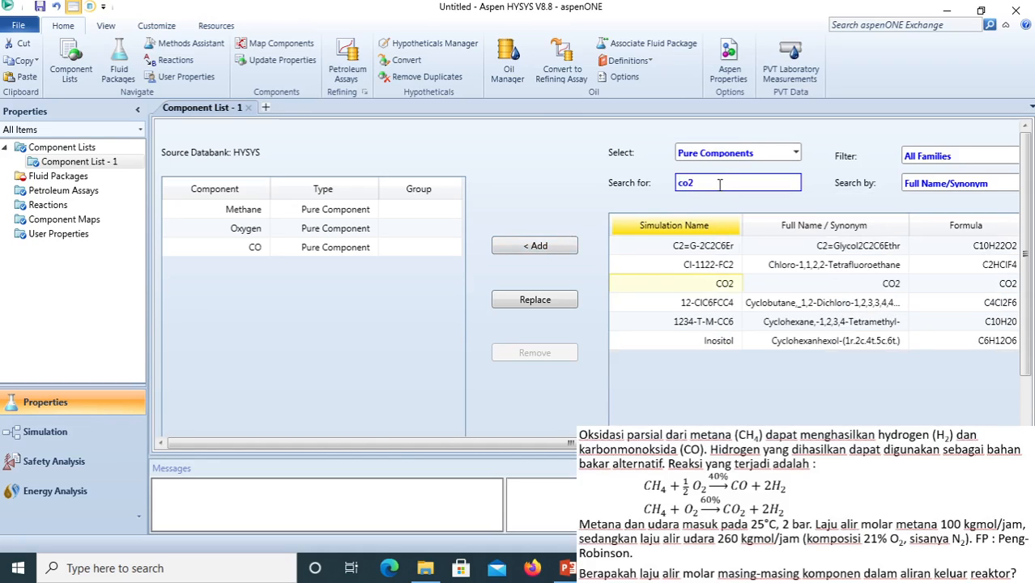
{"action": "left_click", "coordinate": [716, 283]}
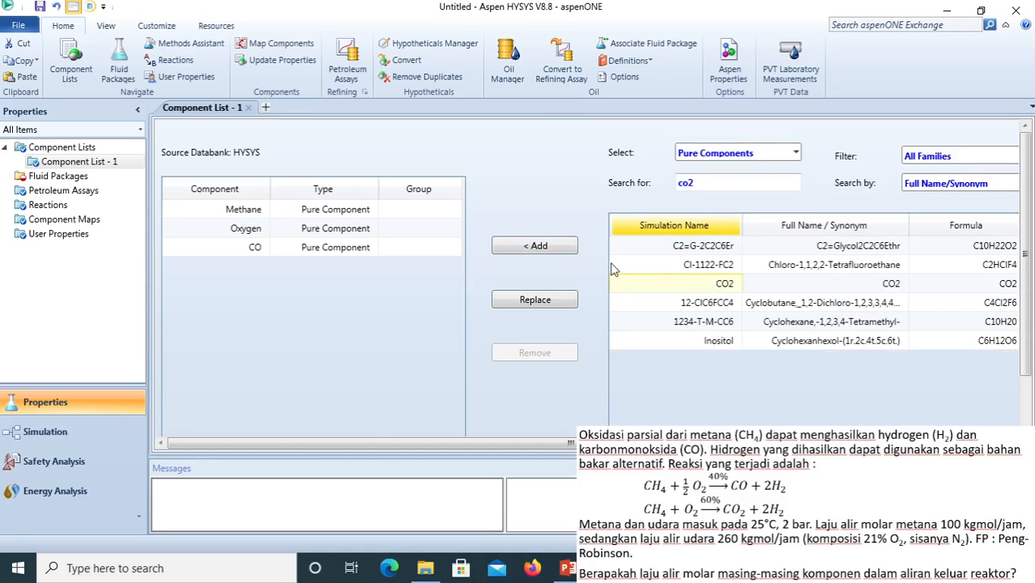
{"action": "left_click", "coordinate": [539, 245]}
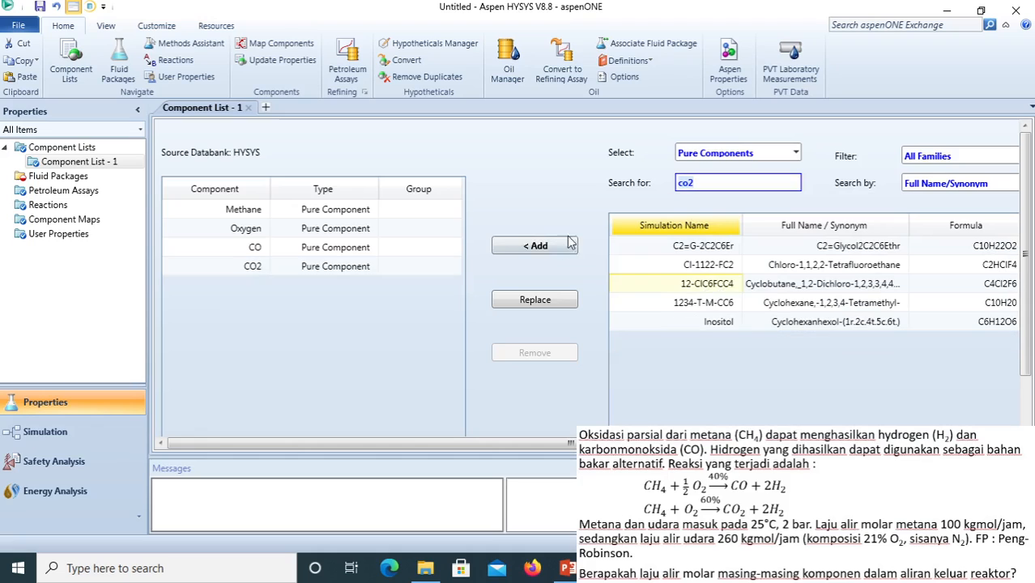
- Add hydrogen and nitrogen to the component list by searching for "h2" and "n2"
{"action": "double_click", "coordinate": [706, 185]}
{"action": "type", "text": "h2"}
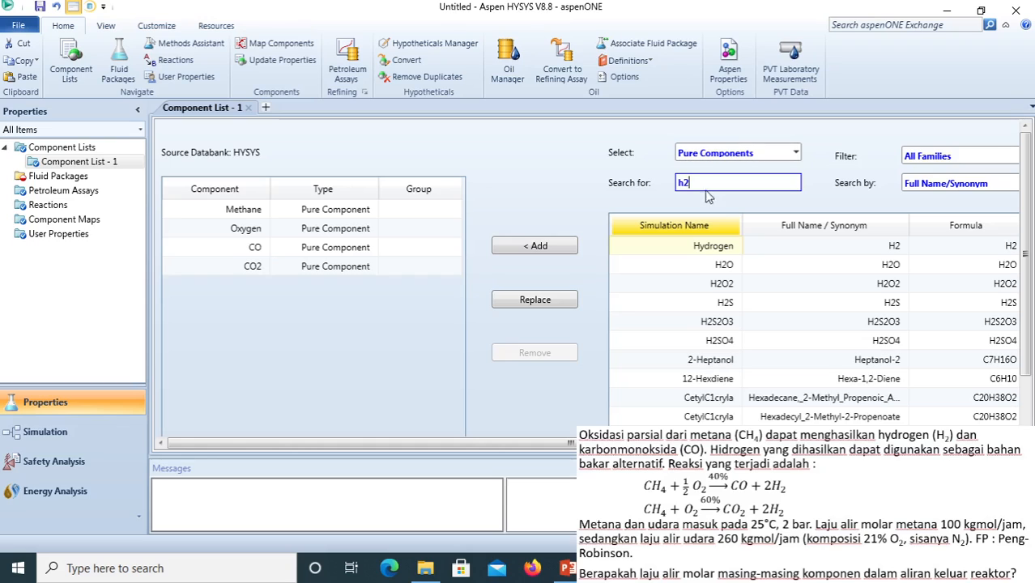
{"action": "left_click", "coordinate": [569, 247]}
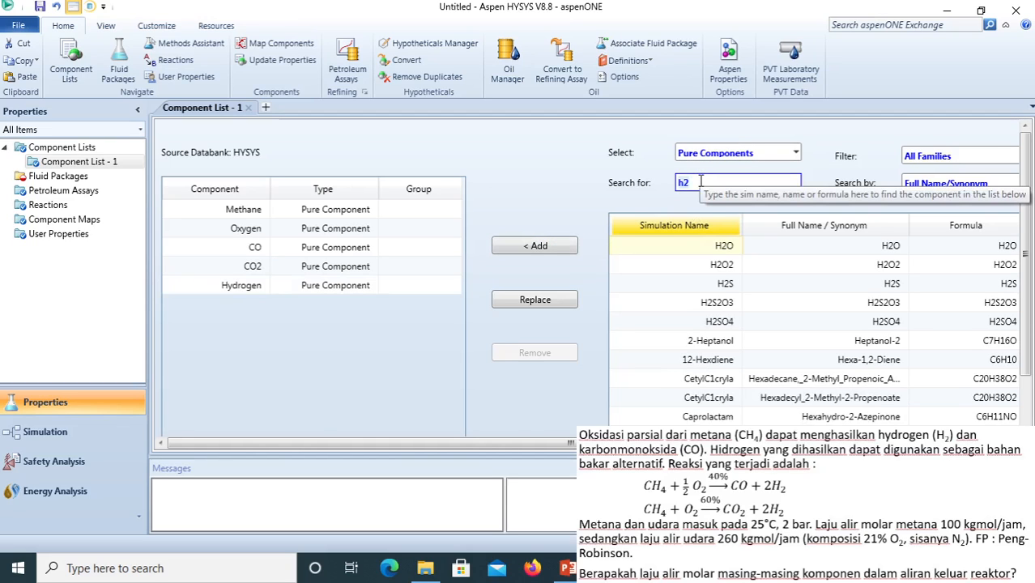
{"action": "double_click", "coordinate": [701, 182]}
{"action": "type", "text": "n2"}
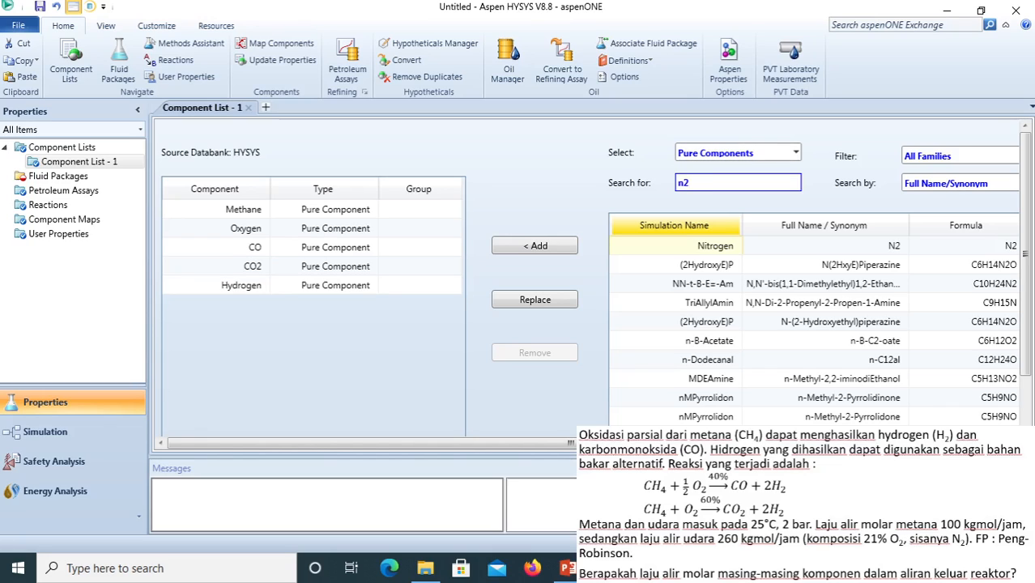
{"action": "key", "text": "Return"}
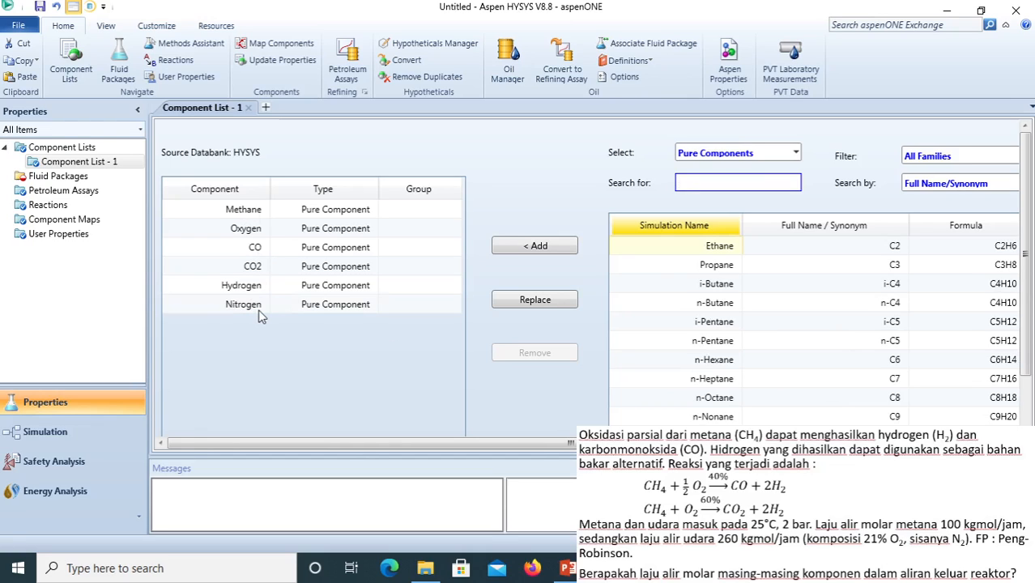
- Add a fluid package that uses the Peng-Robinson property package
{"action": "left_click", "coordinate": [68, 177]}
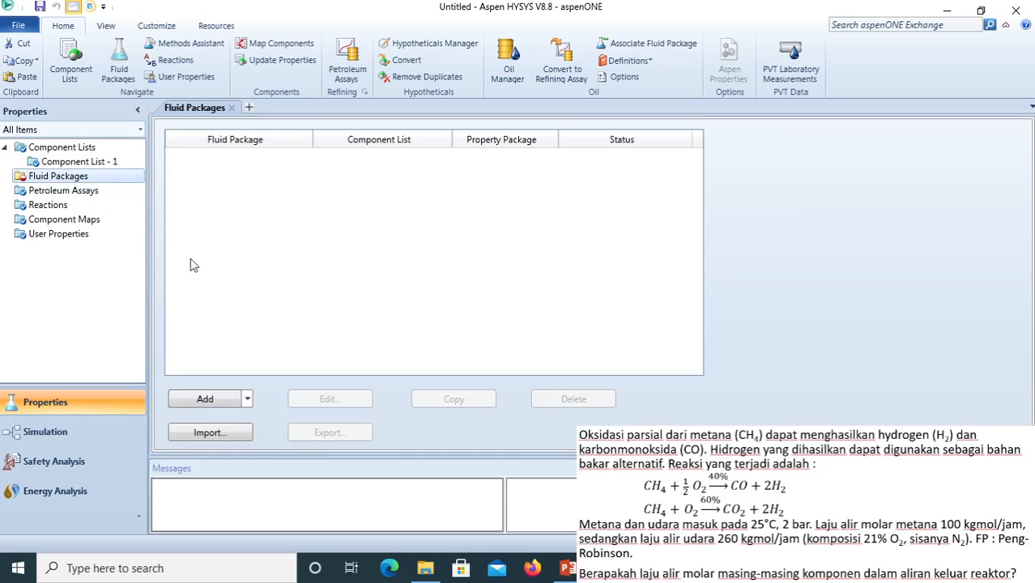
{"action": "left_click", "coordinate": [203, 399]}
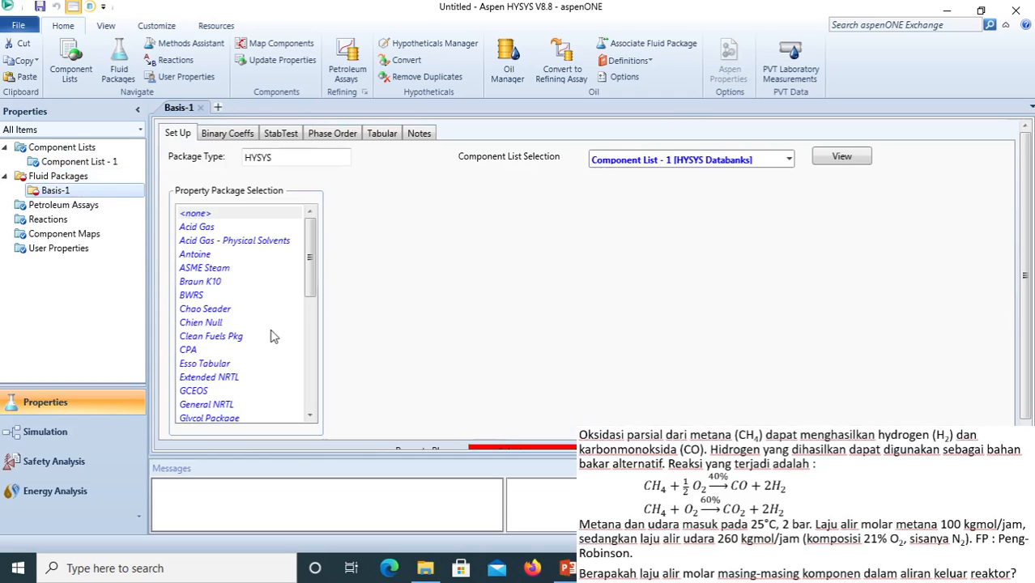
{"action": "left_click_drag", "start_coordinate": [310, 258], "coordinate": [310, 324]}
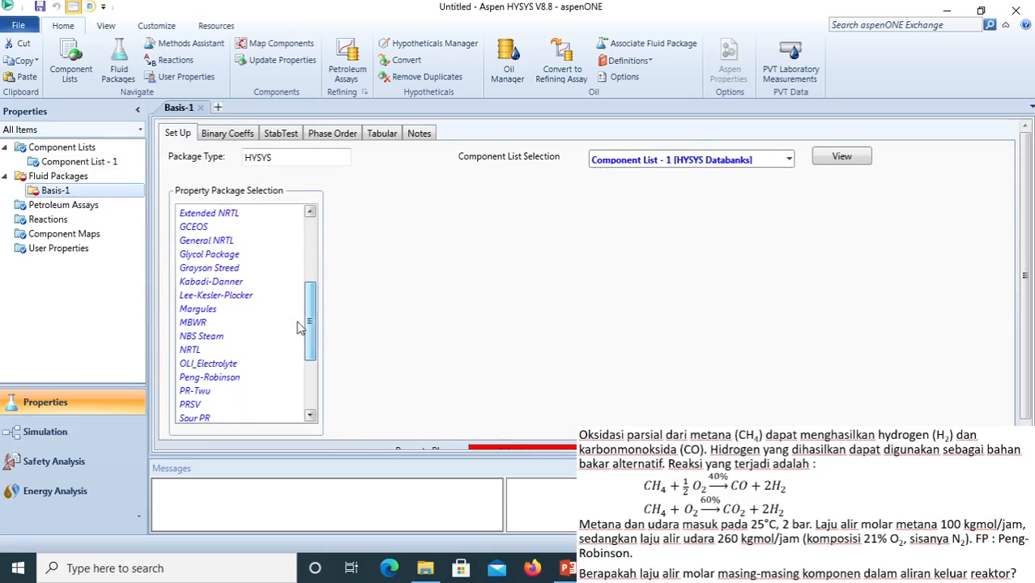
{"action": "left_click", "coordinate": [213, 378]}
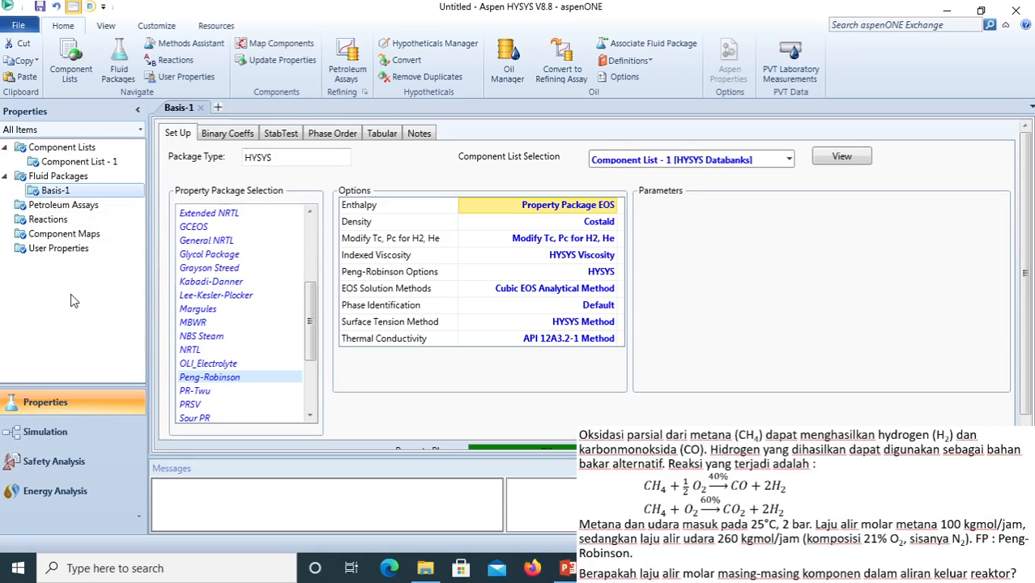
- Create a reaction set and add a HYSYS conversion reaction to it
{"action": "left_click", "coordinate": [54, 221]}
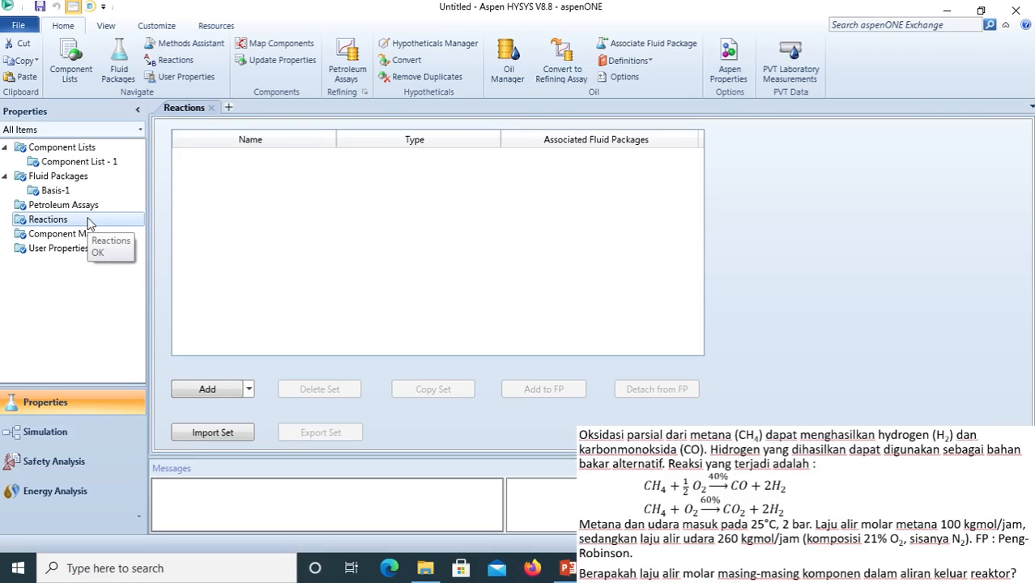
{"action": "left_click", "coordinate": [208, 388]}
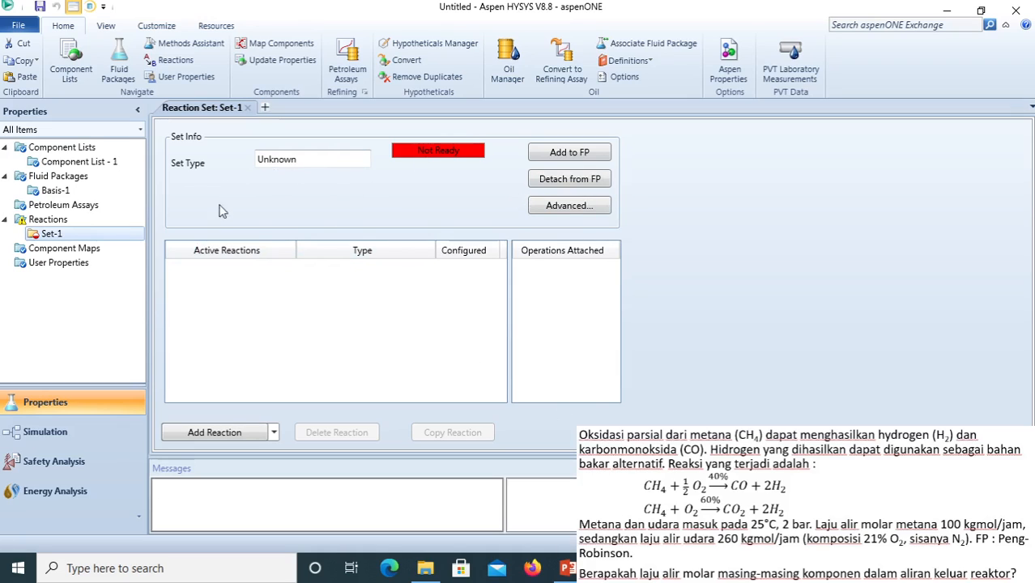
{"action": "left_click", "coordinate": [229, 437]}
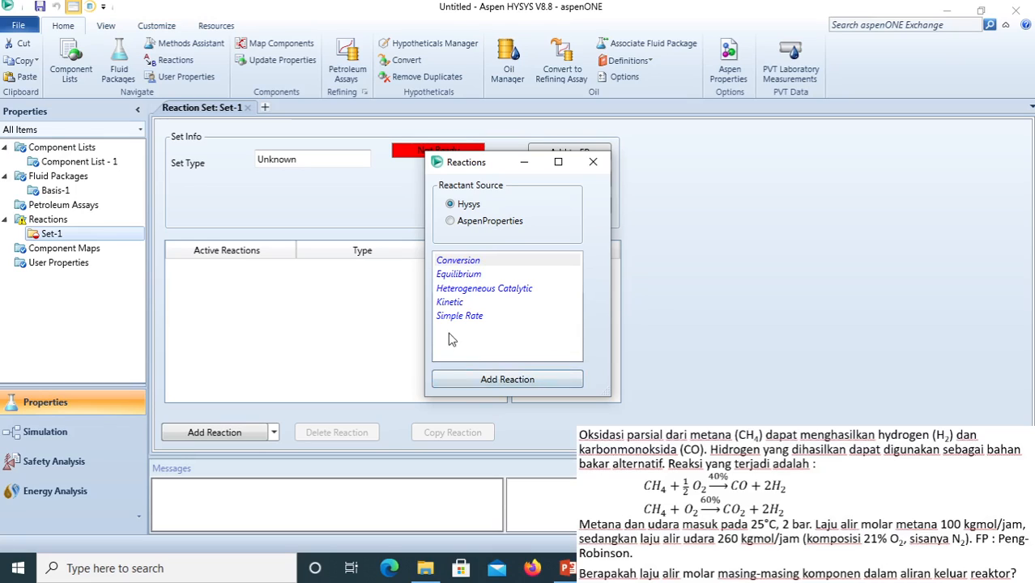
{"action": "left_click", "coordinate": [471, 264]}
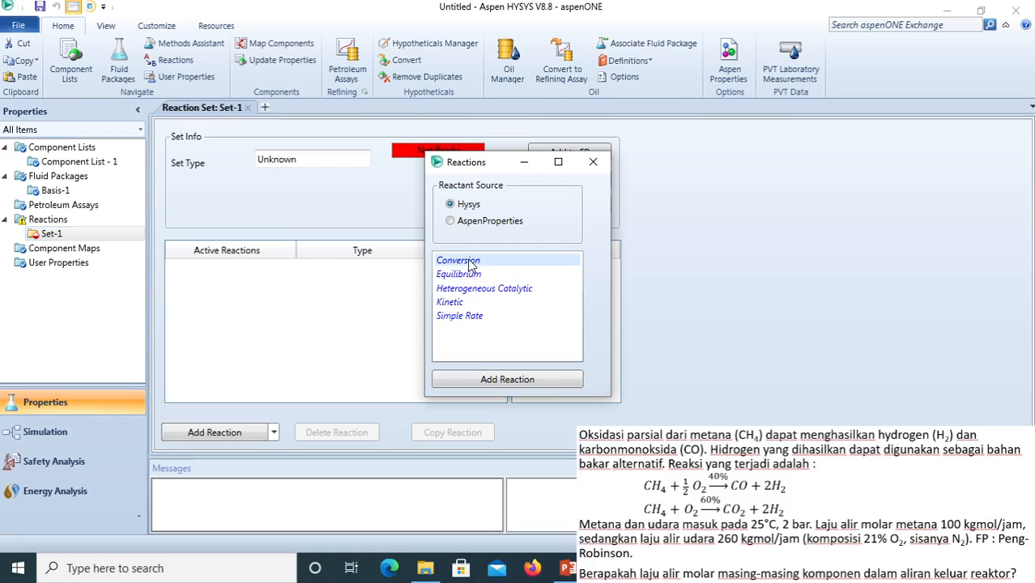
{"action": "left_click", "coordinate": [510, 380]}
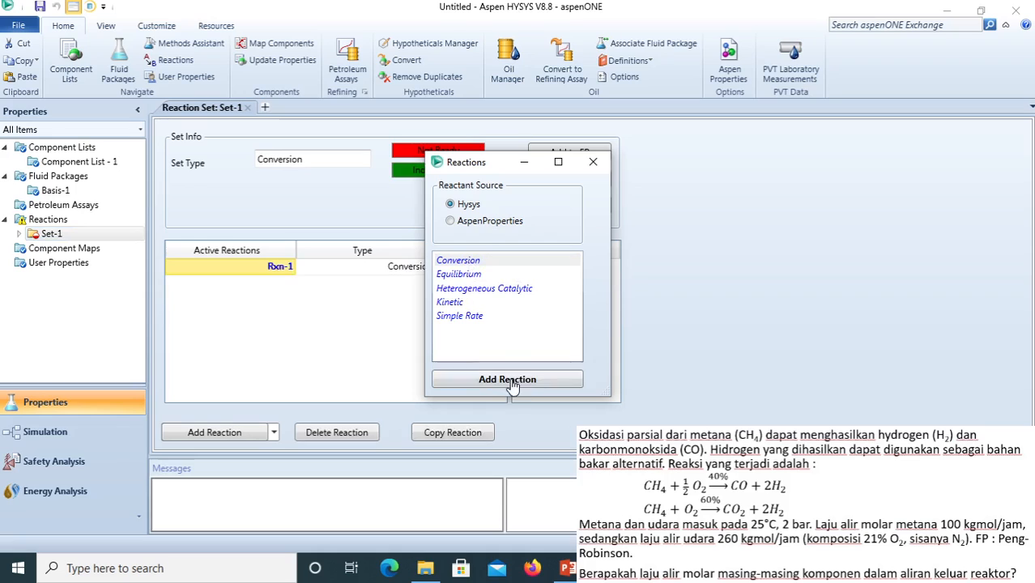
{"action": "left_click", "coordinate": [594, 165]}
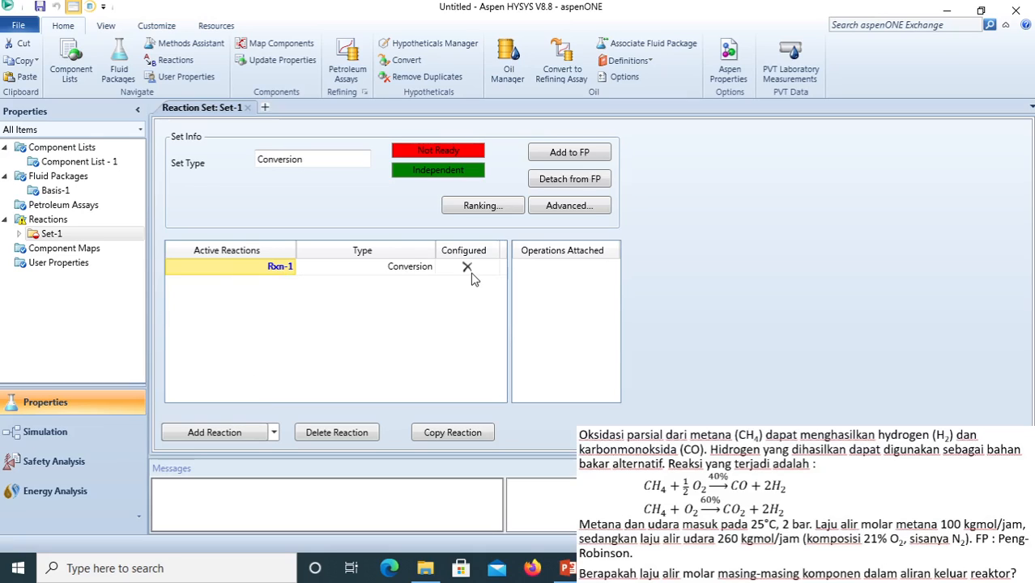
- Add methane, oxygen, CO and hydrogen as the stoichiometry components of the conversion reaction Rxn-1
{"action": "double_click", "coordinate": [278, 268]}
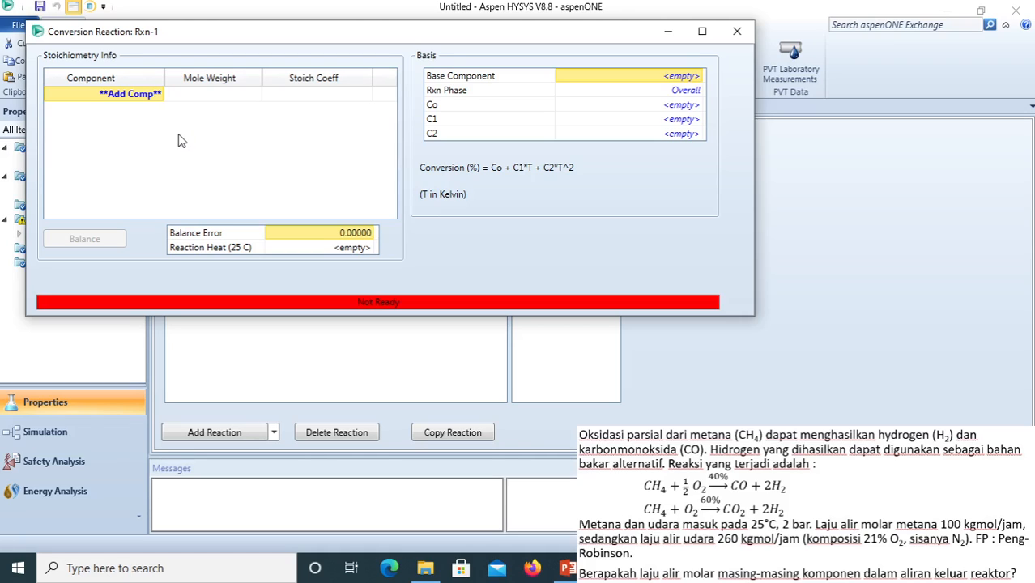
{"action": "left_click", "coordinate": [99, 98]}
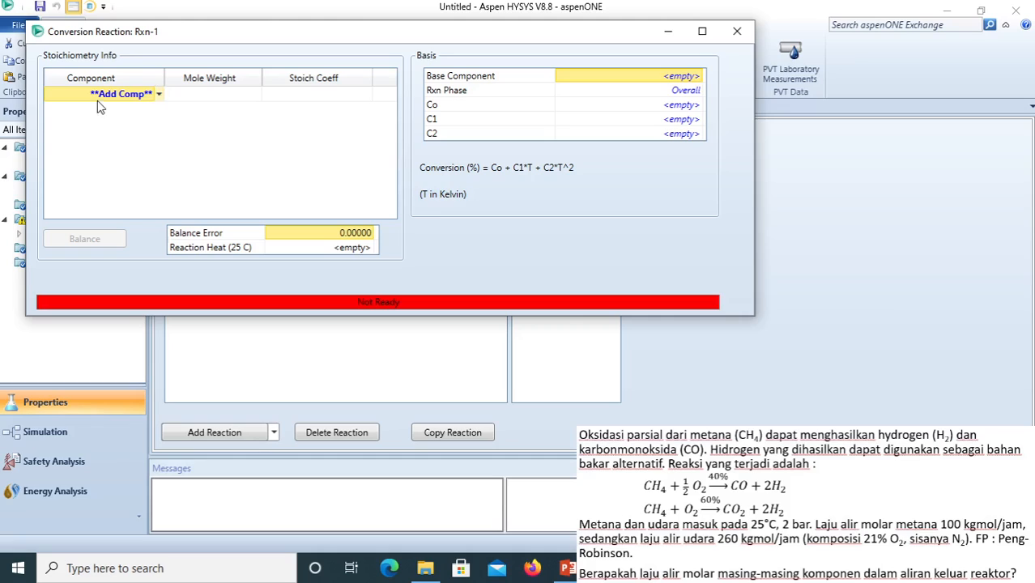
{"action": "left_click", "coordinate": [161, 96]}
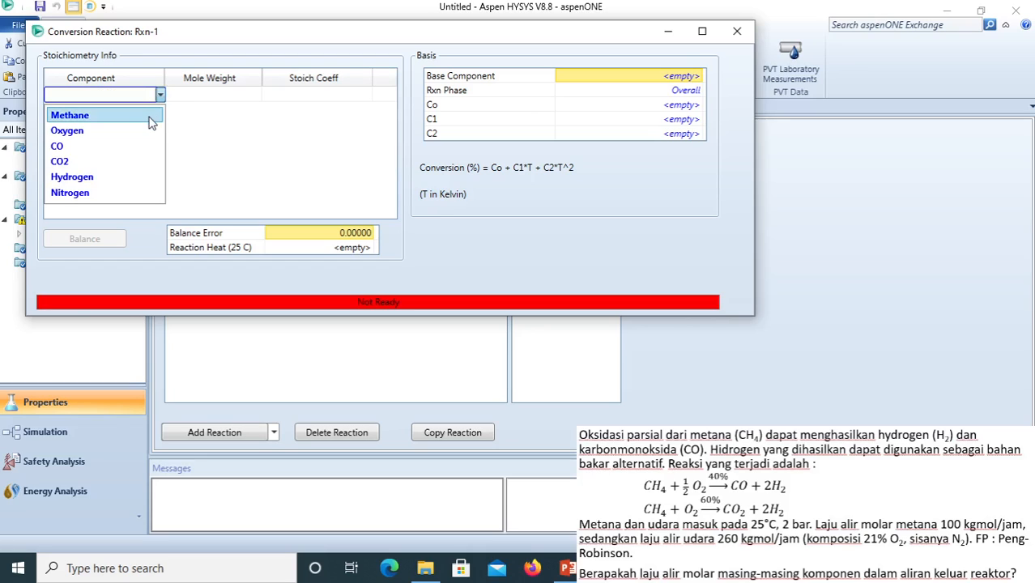
{"action": "left_click", "coordinate": [151, 119]}
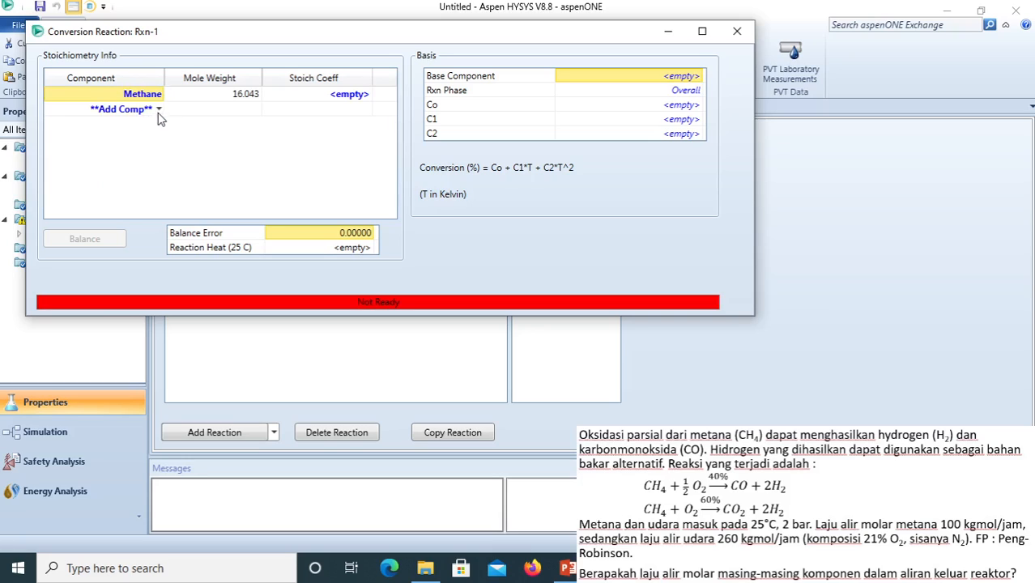
{"action": "left_click", "coordinate": [160, 113]}
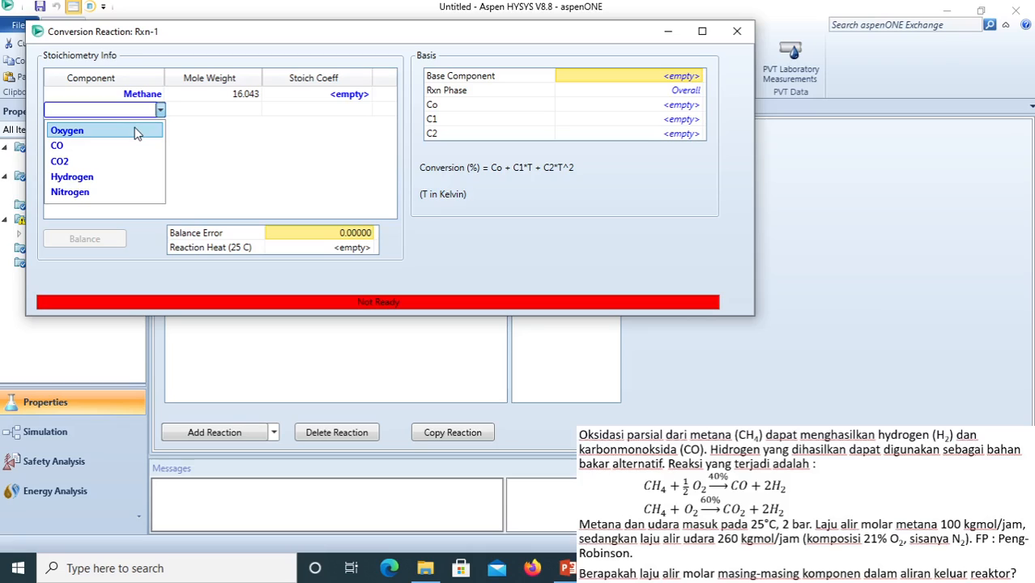
{"action": "left_click", "coordinate": [136, 131]}
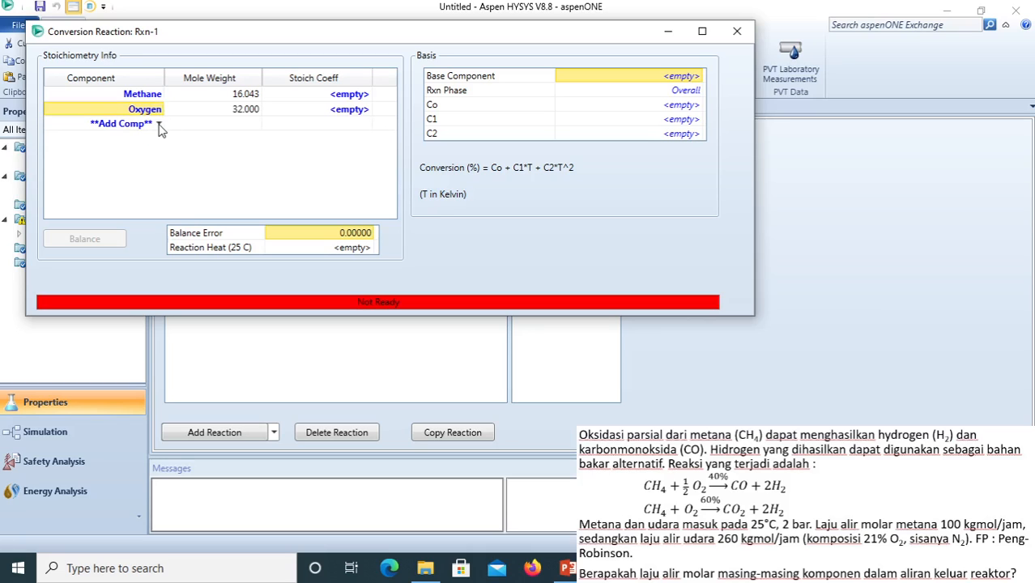
{"action": "left_click", "coordinate": [160, 126]}
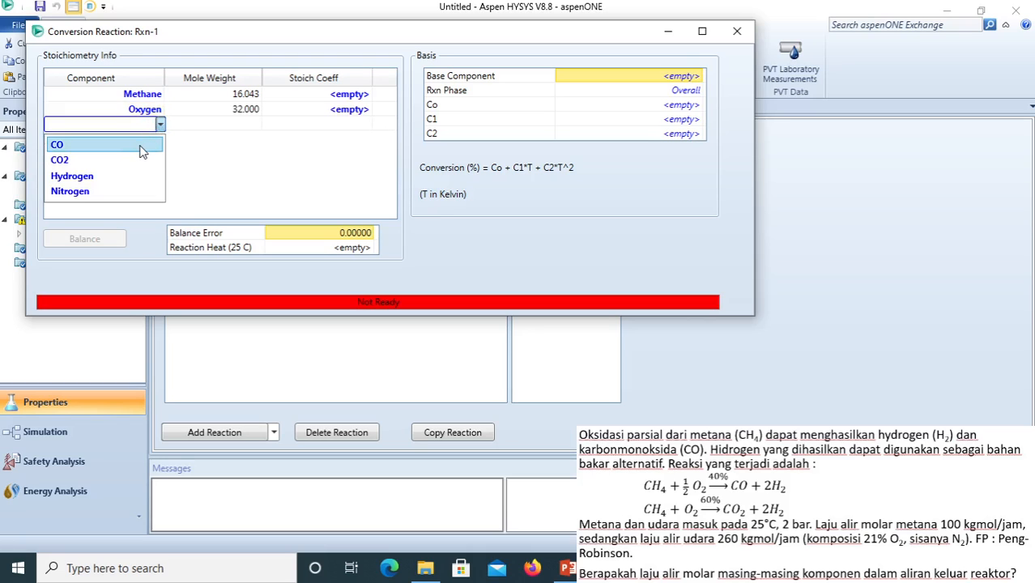
{"action": "left_click", "coordinate": [141, 145]}
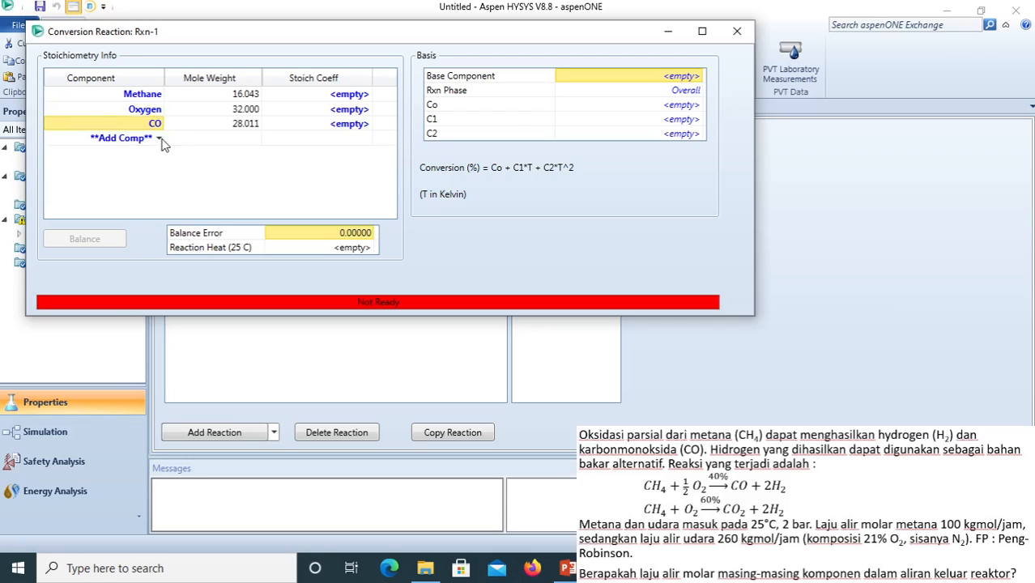
{"action": "left_click", "coordinate": [160, 139]}
{"action": "left_click", "coordinate": [134, 175]}
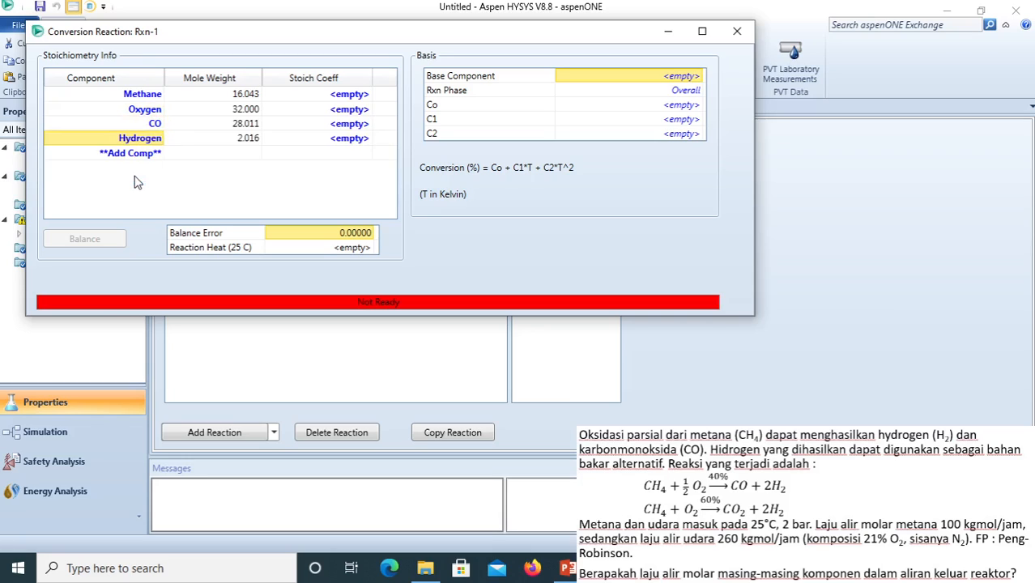
- Set the stoichiometric coefficients of Rxn-1 to -1 for methane, -0.5 for oxygen, 1 for CO and 2 for hydrogen
{"action": "left_click", "coordinate": [333, 96]}
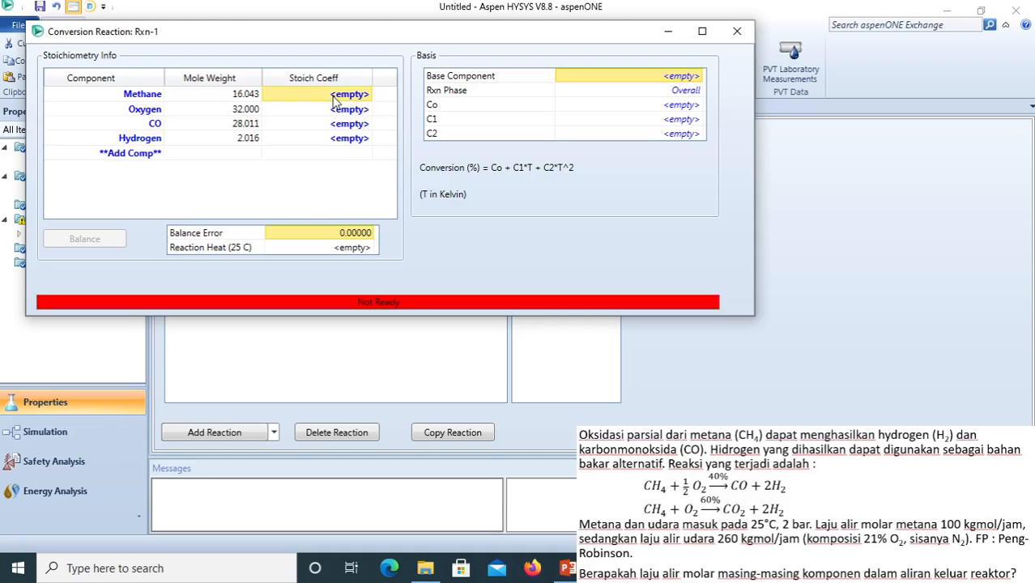
{"action": "type", "text": "-"}
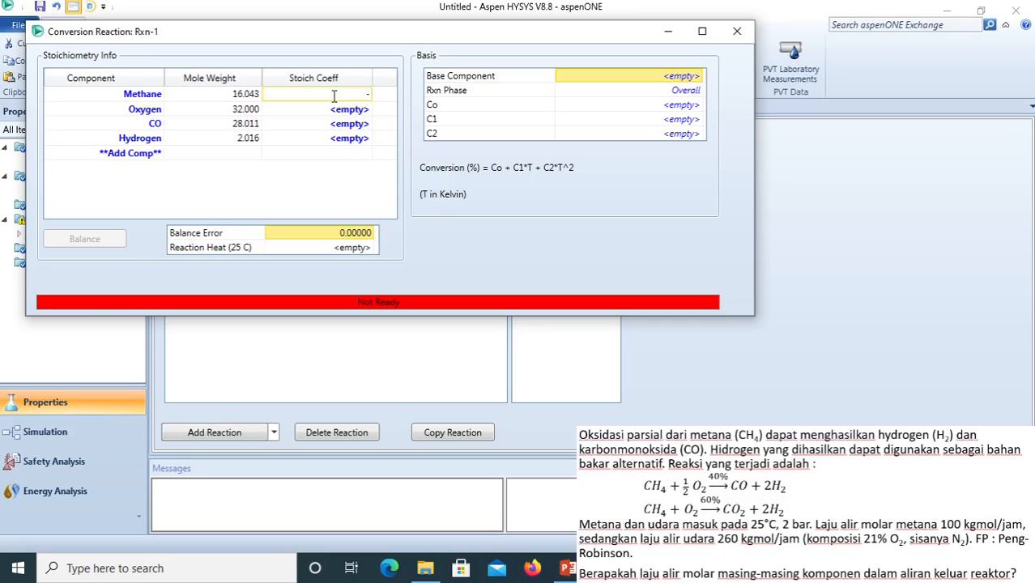
{"action": "type", "text": "1"}
{"action": "key", "text": "Return"}
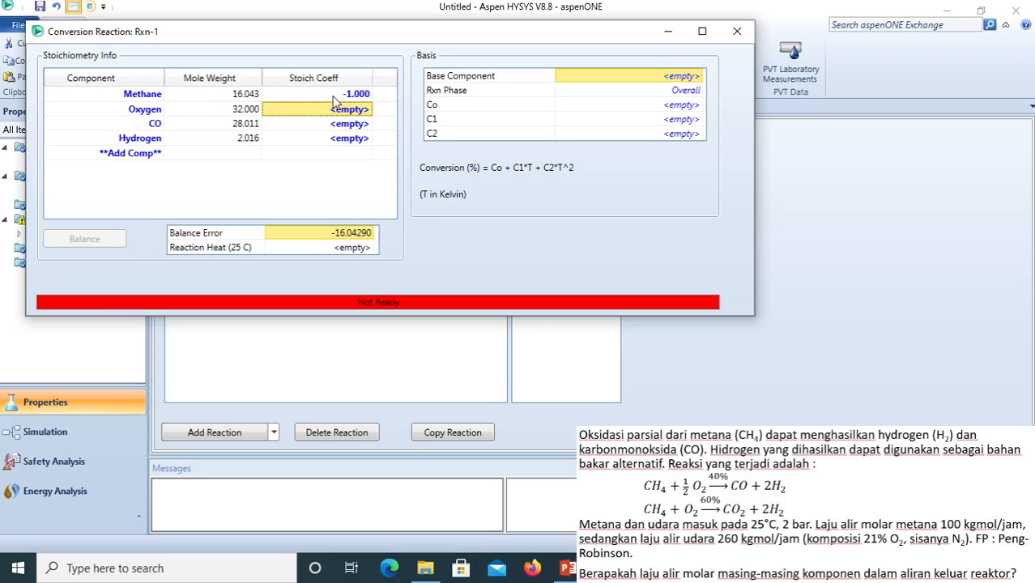
{"action": "type", "text": "-0.5"}
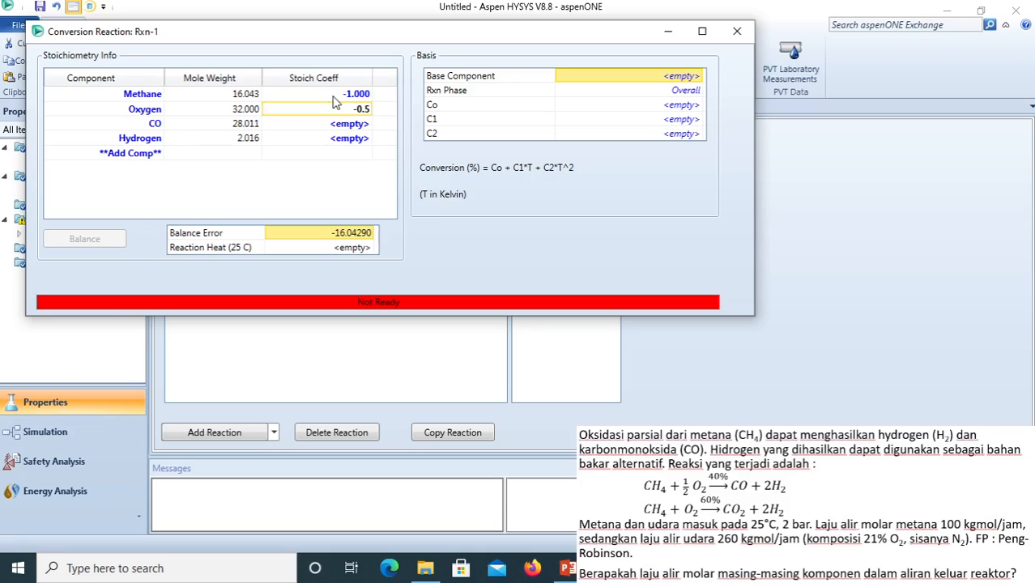
{"action": "key", "text": "Return"}
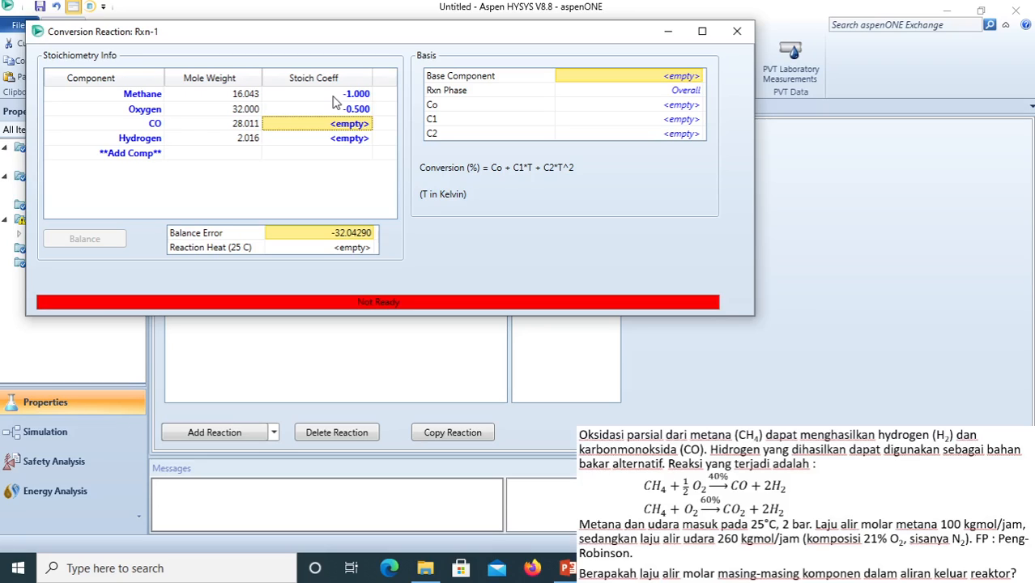
{"action": "type", "text": "1"}
{"action": "key", "text": "Return"}
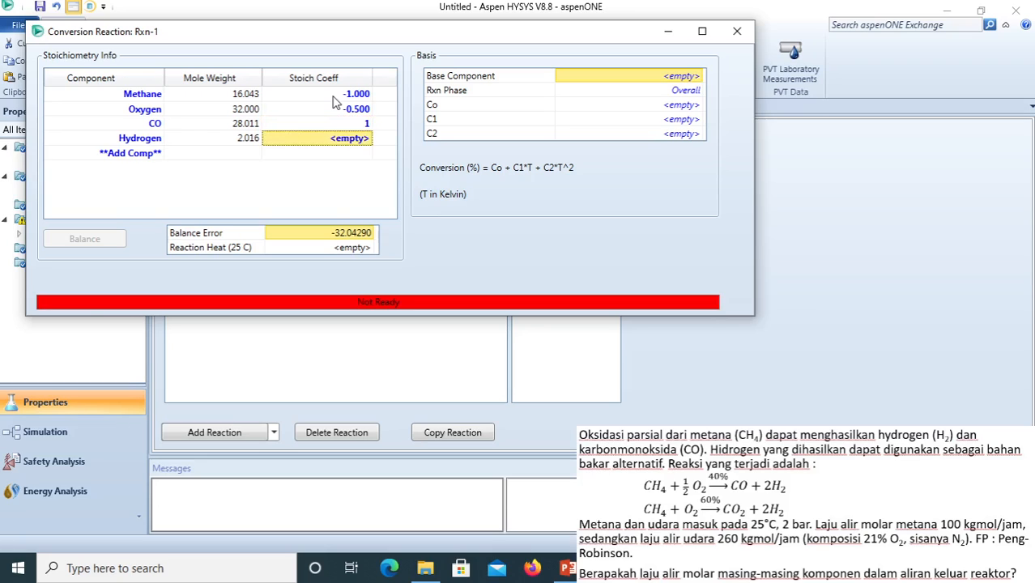
{"action": "type", "text": "2"}
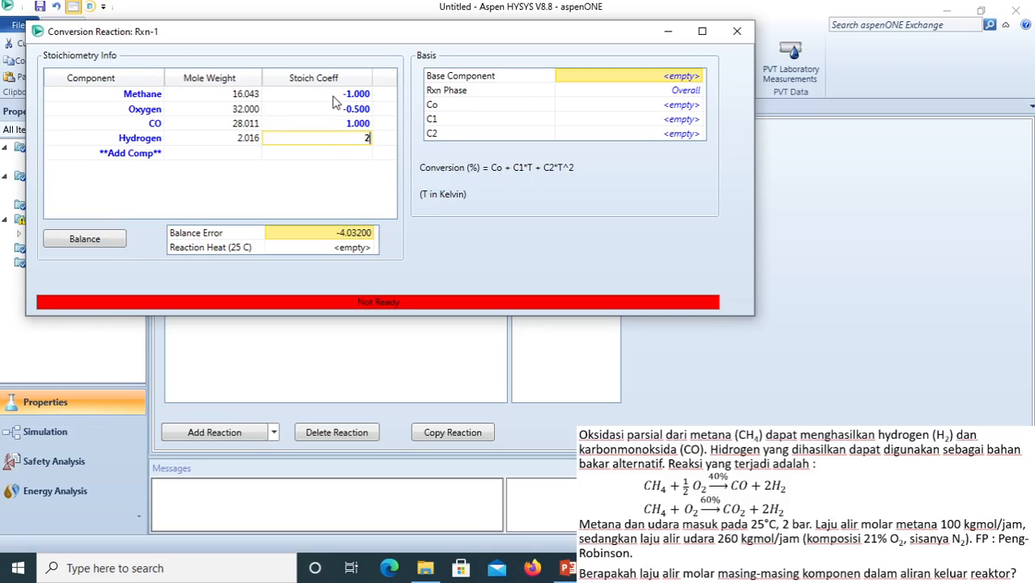
{"action": "key", "text": "Return"}
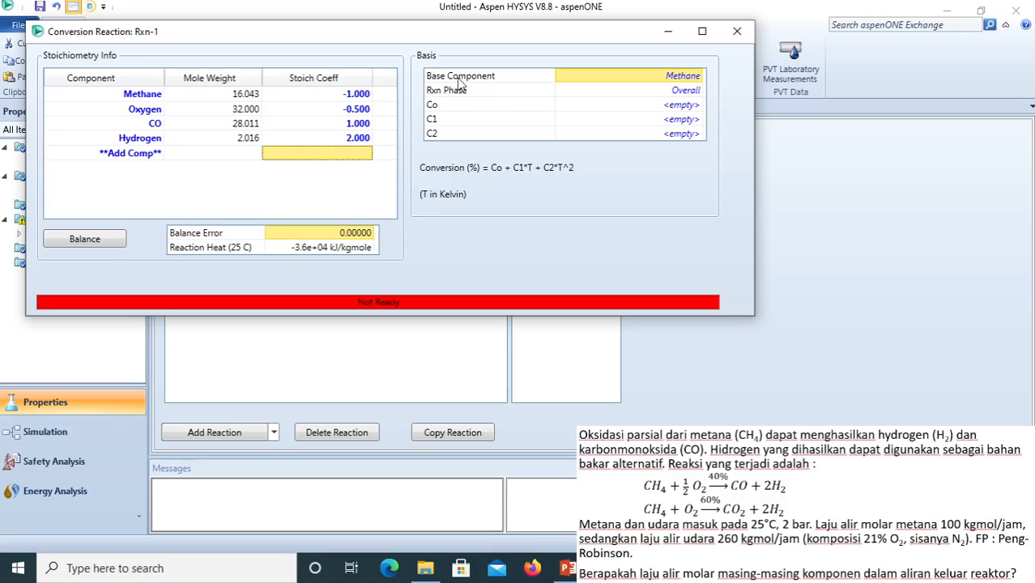
- Set Co to 40 for Rxn-1 with methane as base component and Overall as reaction phase, and close the reaction
{"action": "left_click", "coordinate": [670, 81]}
{"action": "left_click", "coordinate": [142, 96]}
{"action": "left_click", "coordinate": [699, 92]}
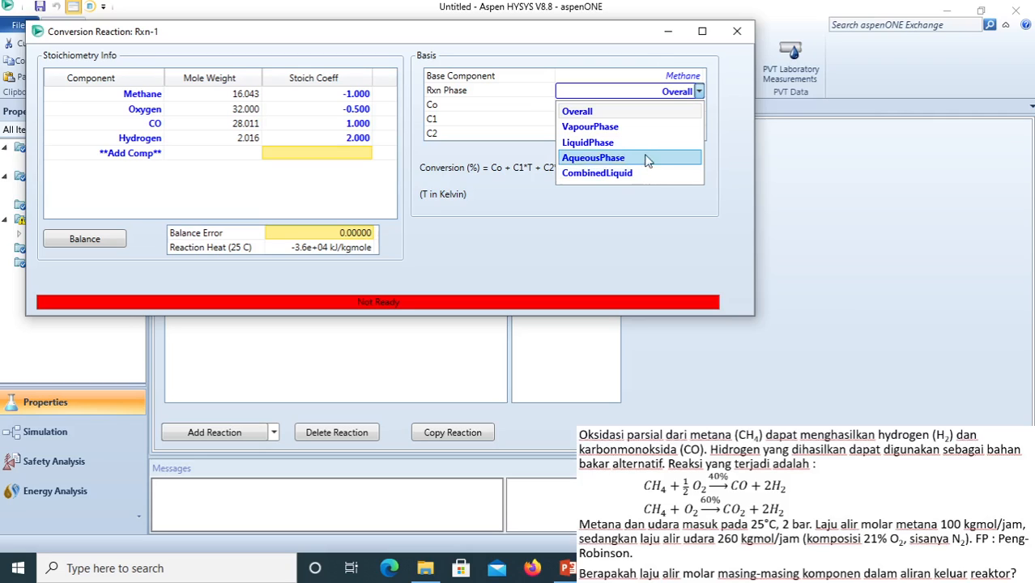
{"action": "left_click", "coordinate": [641, 95]}
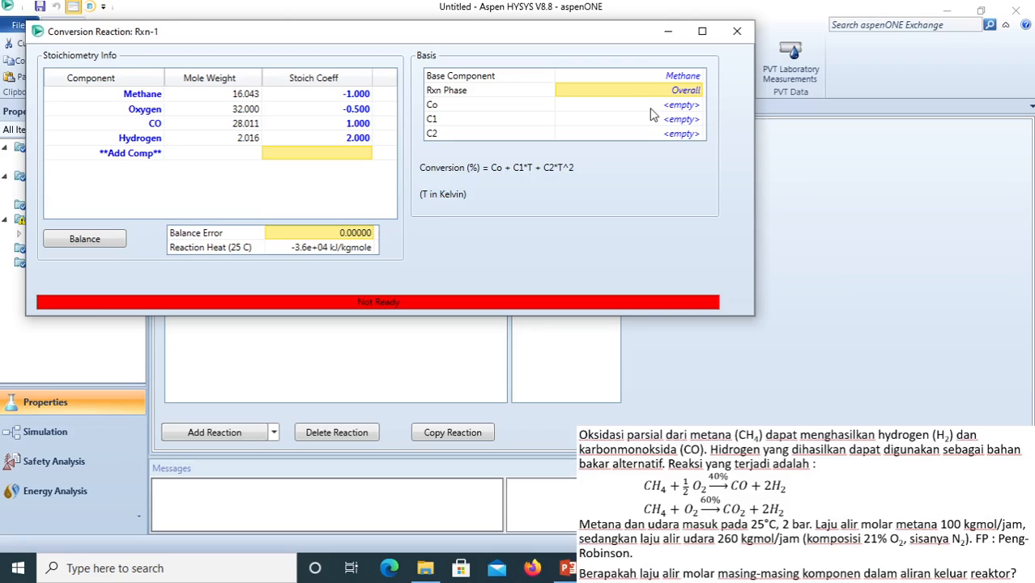
{"action": "left_click", "coordinate": [650, 110]}
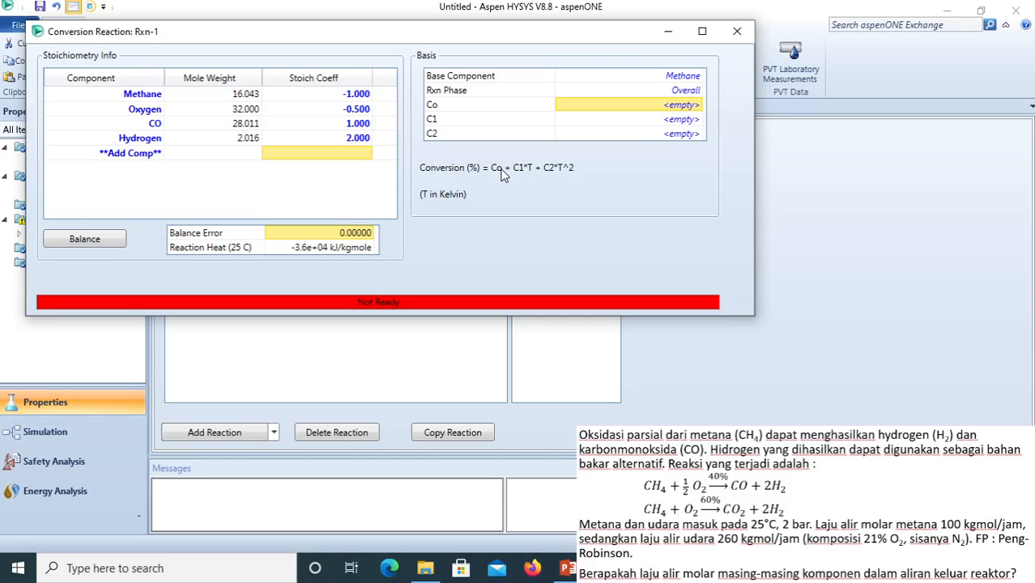
{"action": "left_click", "coordinate": [667, 108]}
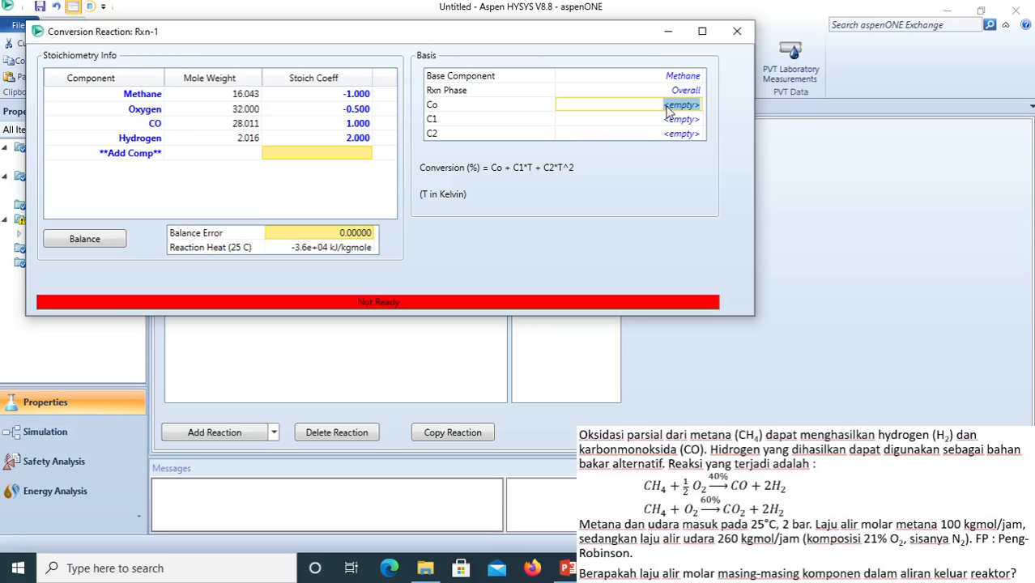
{"action": "type", "text": "40"}
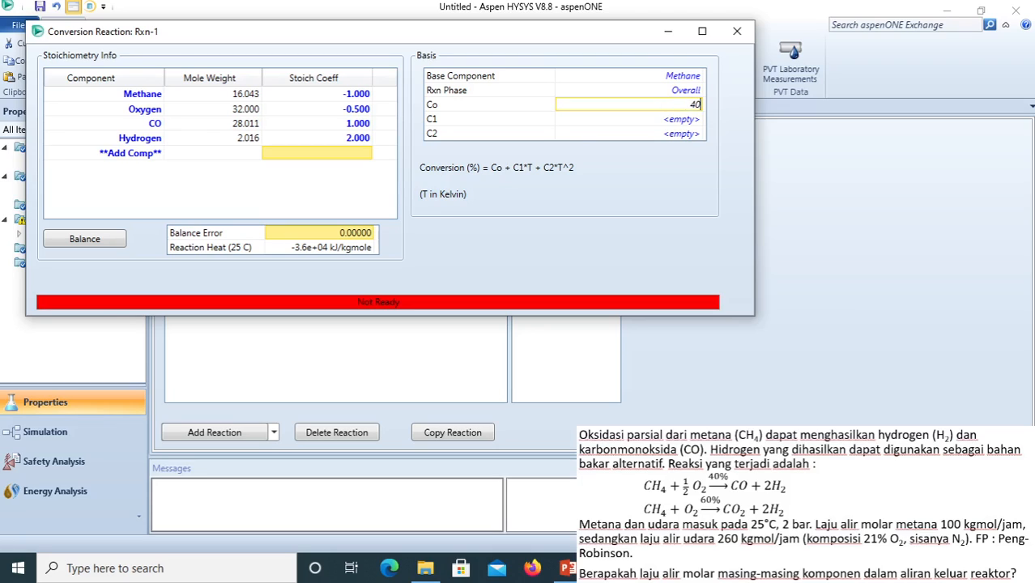
{"action": "key", "text": "Return"}
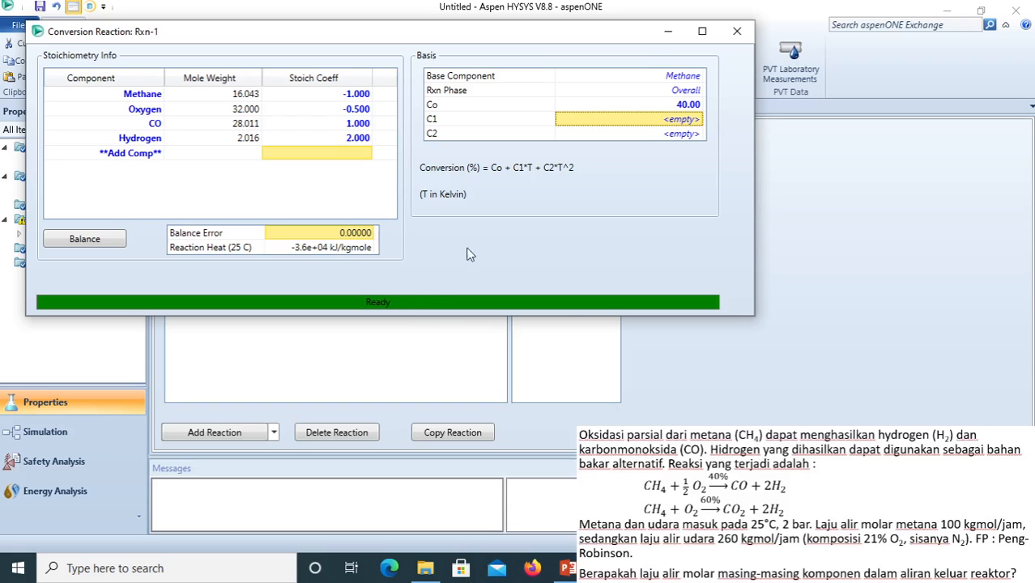
{"action": "left_click", "coordinate": [737, 33]}
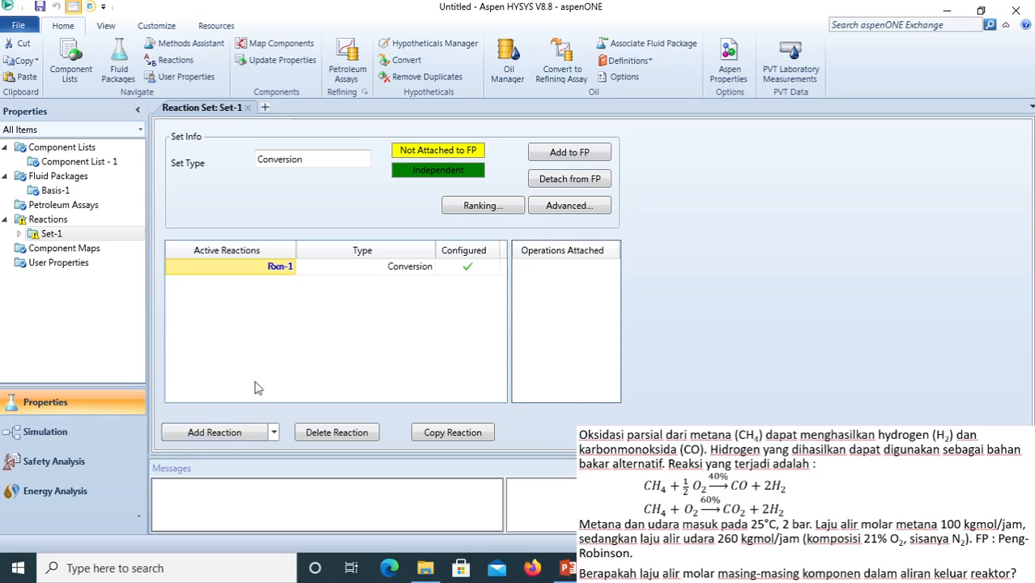
- Add a second HYSYS conversion reaction to reaction set Set-1
{"action": "left_click", "coordinate": [234, 434]}
{"action": "left_click", "coordinate": [480, 262]}
{"action": "left_click", "coordinate": [527, 382]}
{"action": "left_click", "coordinate": [593, 162]}
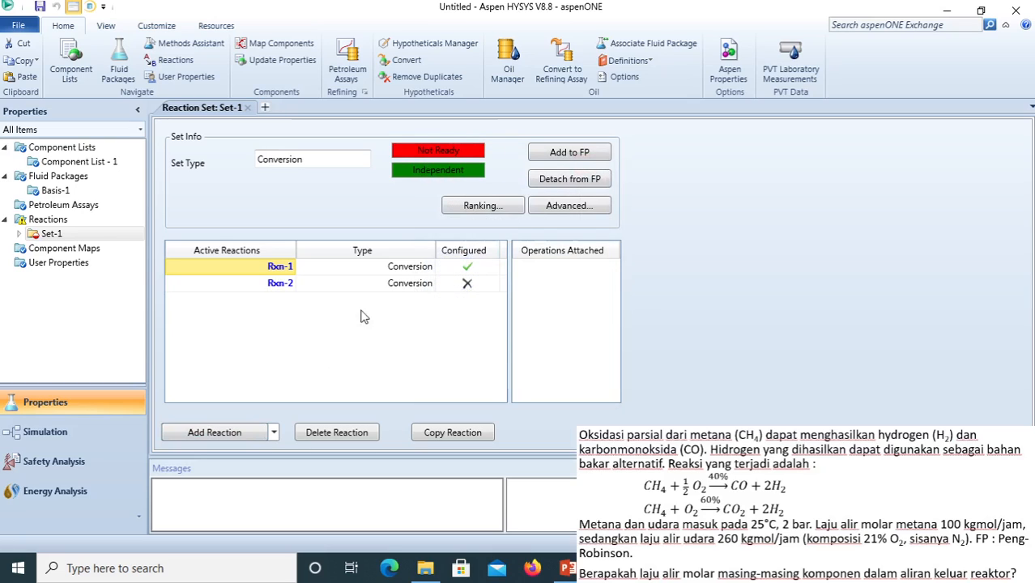
- Open Rxn-2 and add methane, oxygen, CO2 and hydrogen as its stoichiometry components
{"action": "left_click", "coordinate": [275, 289]}
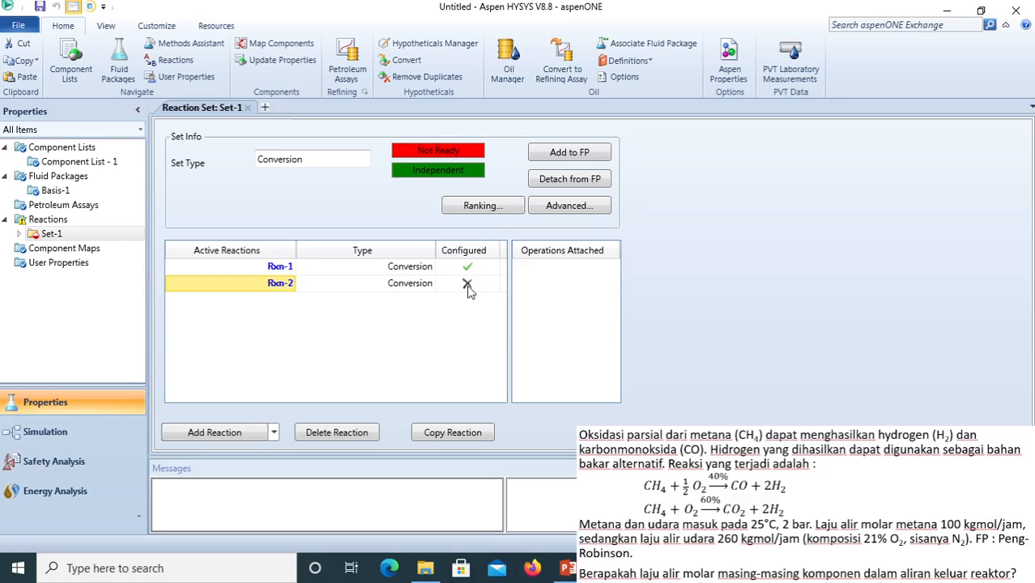
{"action": "double_click", "coordinate": [282, 286]}
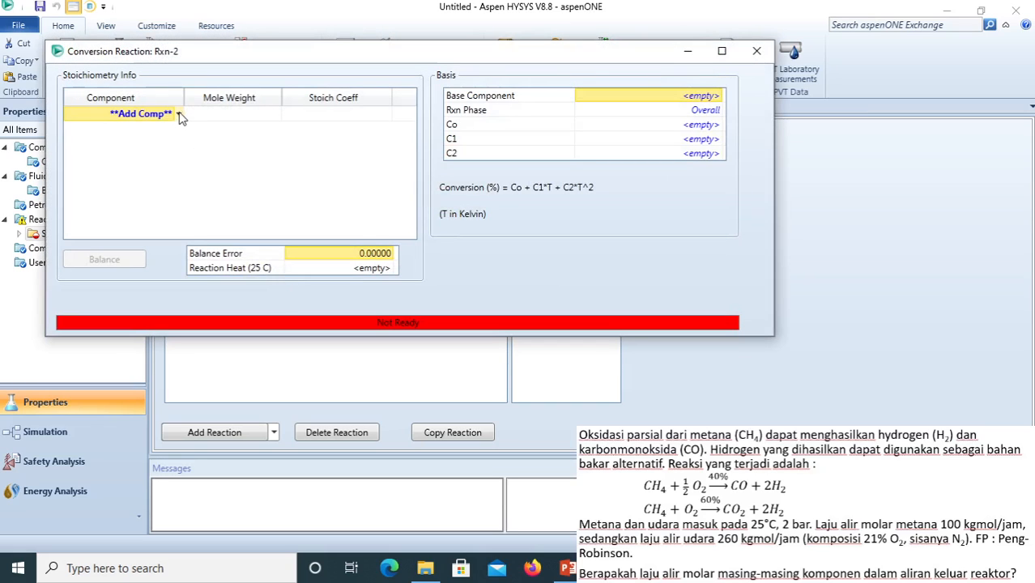
{"action": "left_click", "coordinate": [180, 114]}
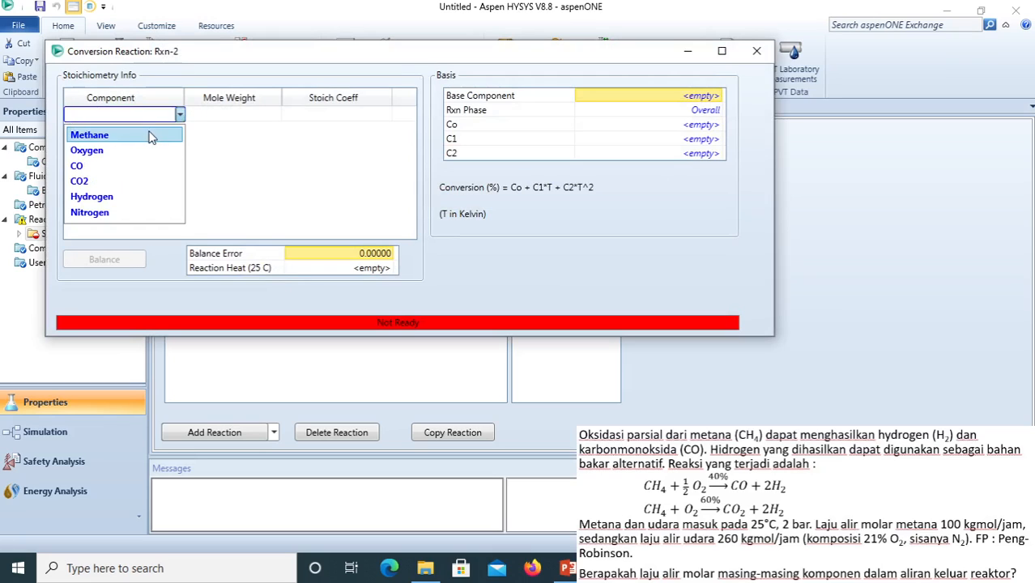
{"action": "left_click", "coordinate": [150, 134]}
{"action": "left_click", "coordinate": [178, 129]}
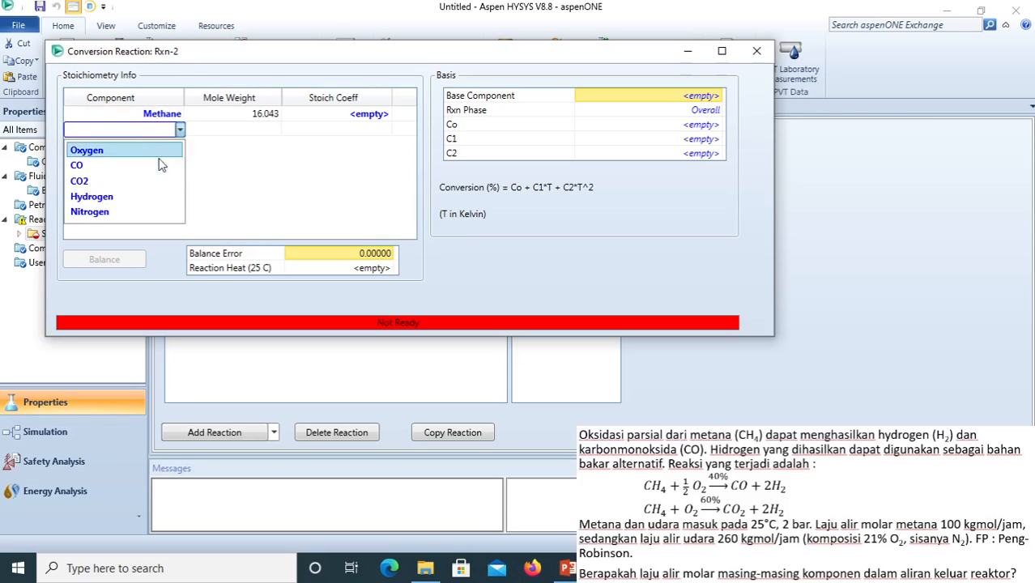
{"action": "left_click", "coordinate": [152, 154]}
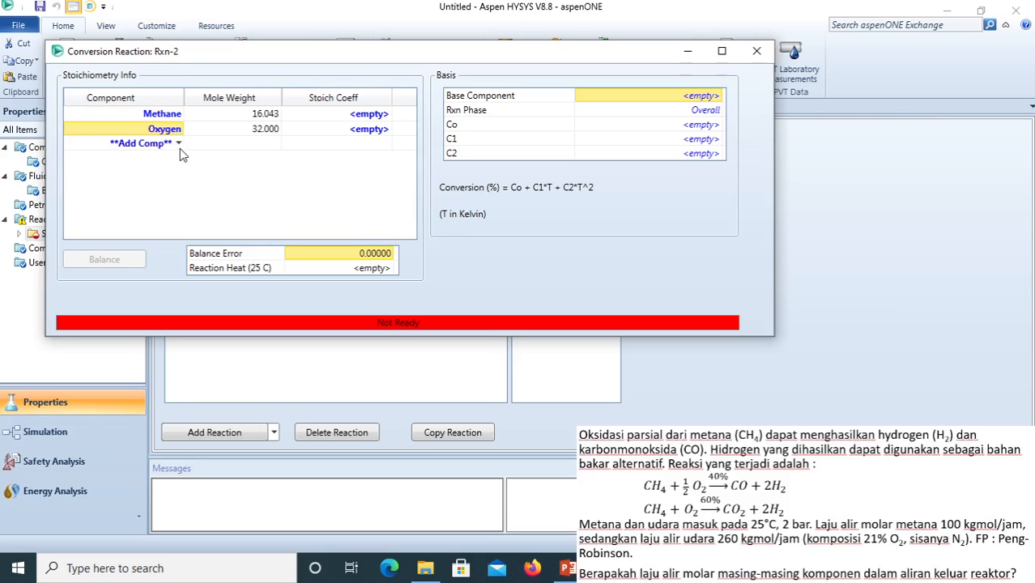
{"action": "left_click", "coordinate": [180, 146]}
{"action": "left_click", "coordinate": [156, 184]}
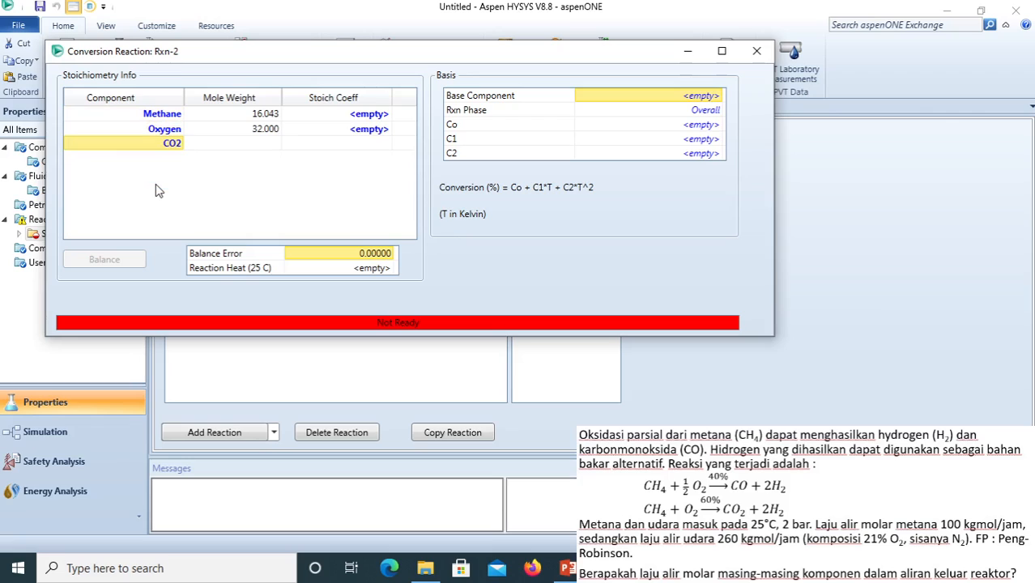
{"action": "left_click", "coordinate": [180, 159]}
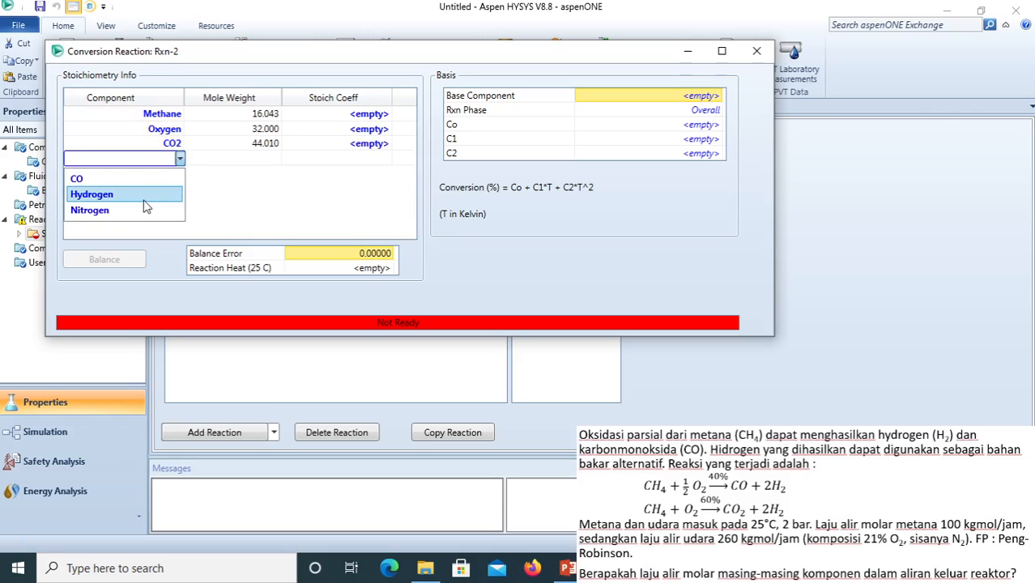
{"action": "left_click", "coordinate": [143, 196]}
- Set the stoichiometric coefficients of Rxn-2 to -1 for methane, -1 for oxygen, 1 for CO2 and 2 for hydrogen
{"action": "left_click", "coordinate": [351, 118]}
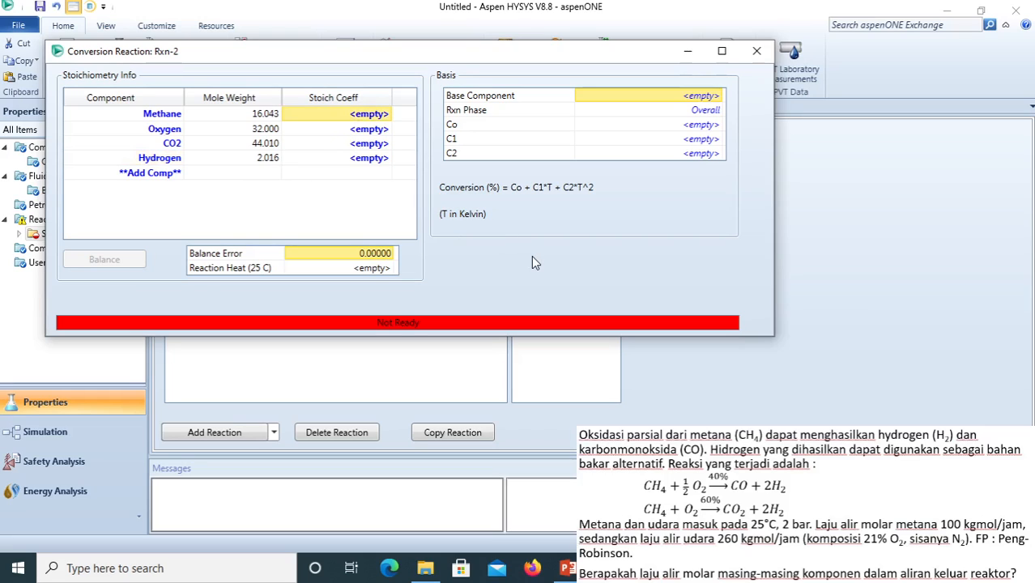
{"action": "type", "text": "-1"}
{"action": "key", "text": "Return"}
{"action": "type", "text": "-1"}
{"action": "key", "text": "Return"}
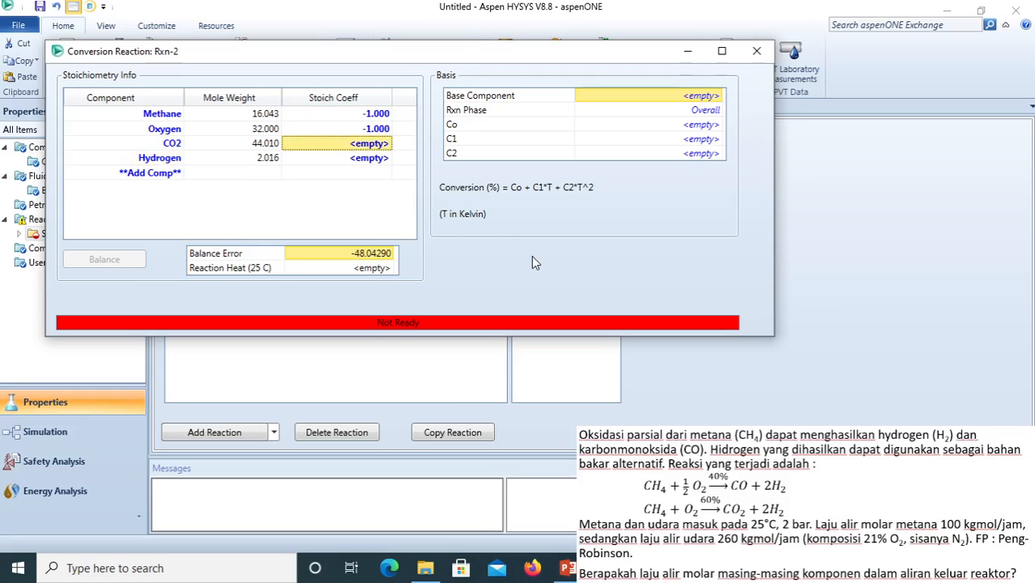
{"action": "type", "text": "1"}
{"action": "key", "text": "Return"}
{"action": "type", "text": "2"}
{"action": "key", "text": "Return"}
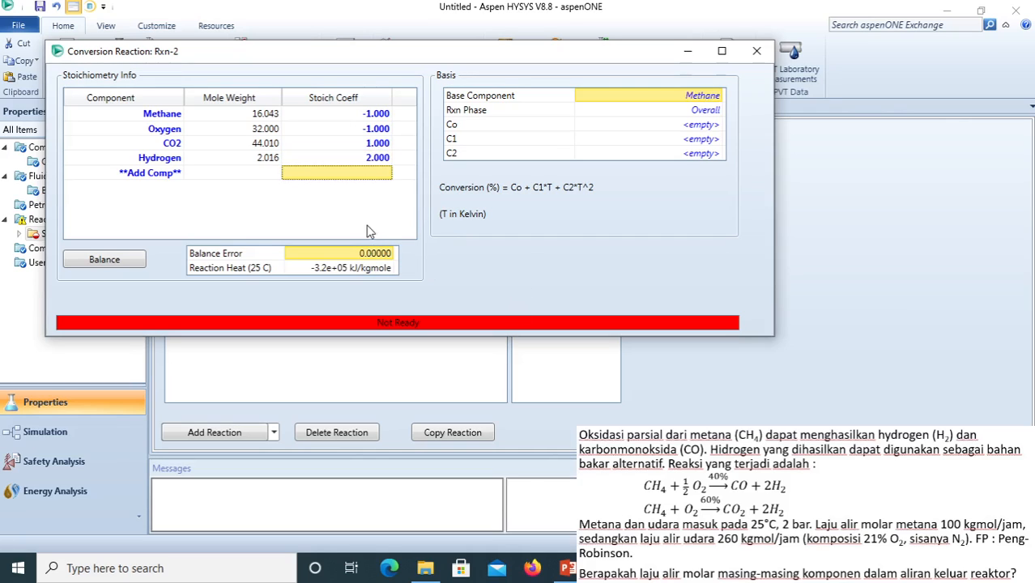
- Set Co to 60 for Rxn-2 with methane as base component and Overall as reaction phase, and close the reaction
{"action": "left_click", "coordinate": [646, 94]}
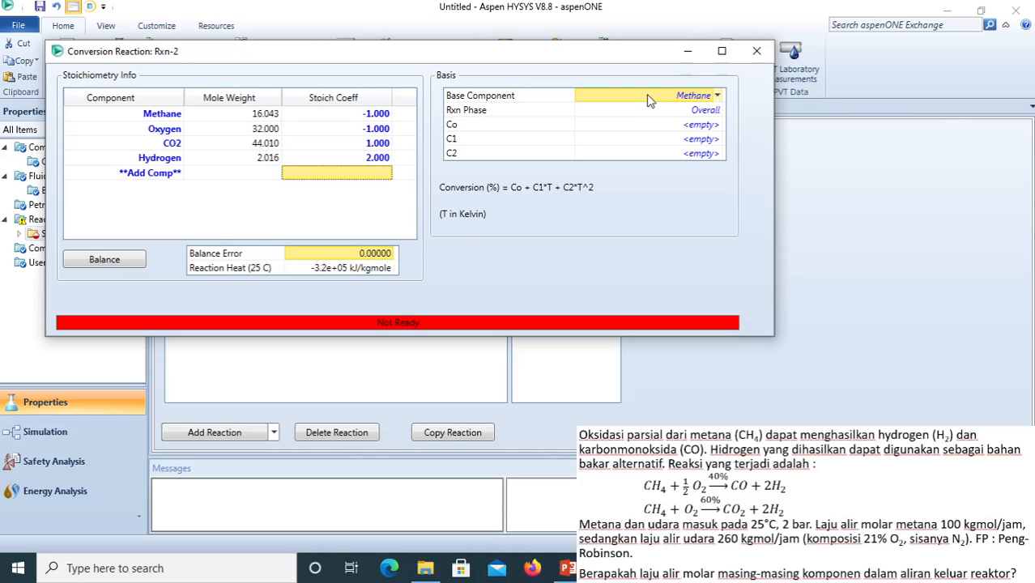
{"action": "left_click", "coordinate": [704, 110]}
{"action": "left_click", "coordinate": [684, 127]}
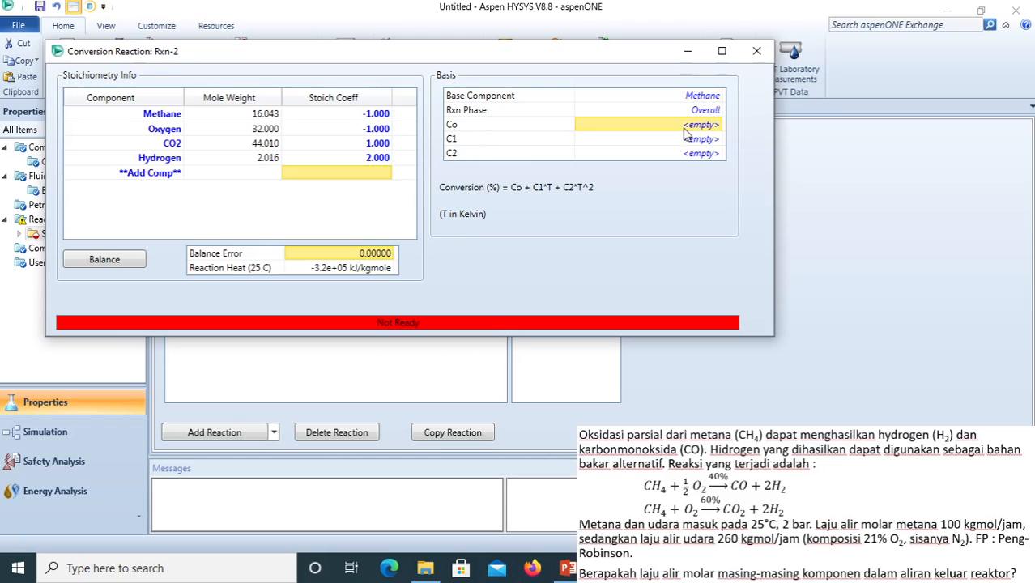
{"action": "type", "text": "60"}
{"action": "key", "text": "Return"}
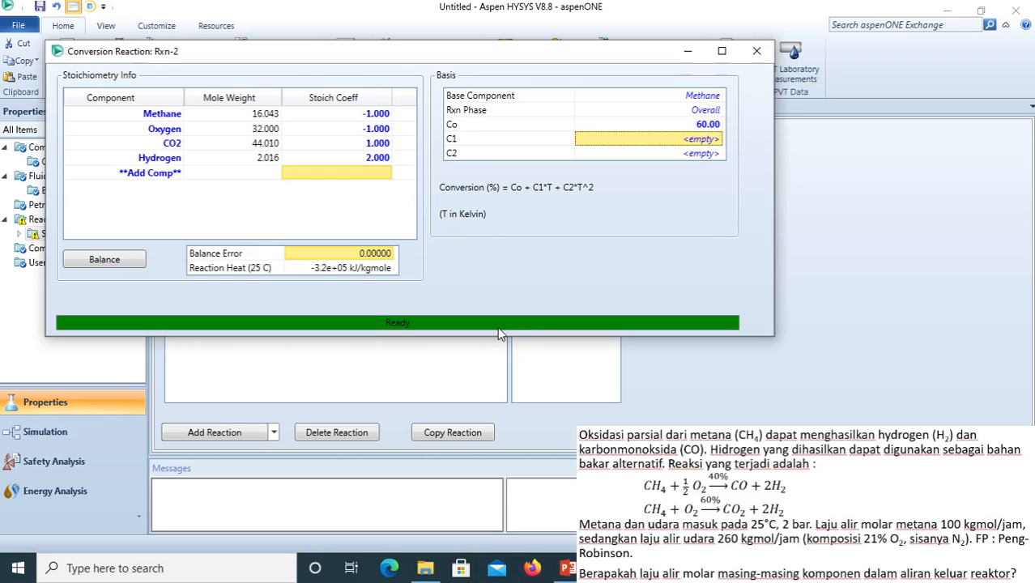
{"action": "left_click", "coordinate": [757, 50]}
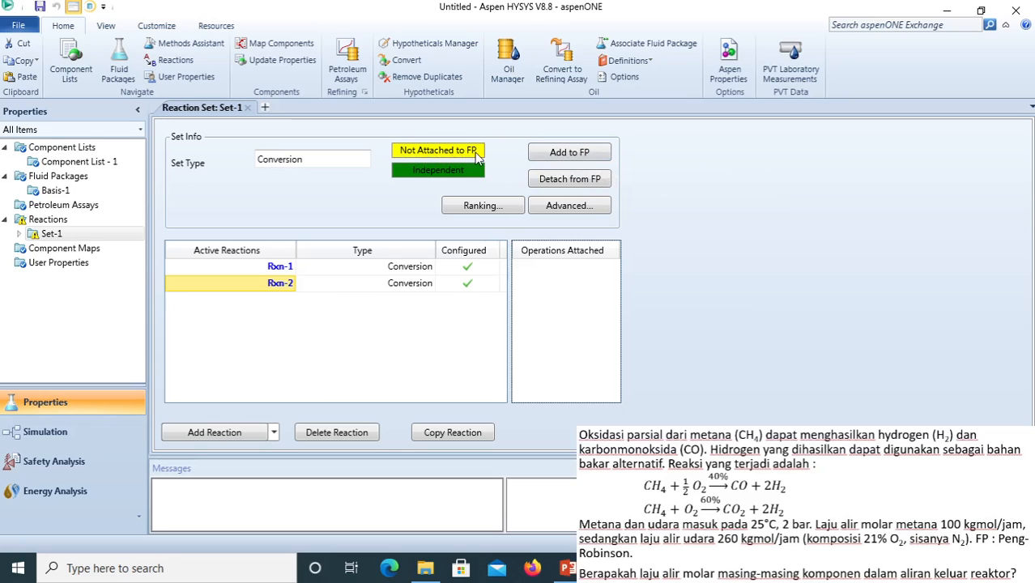
- Attach reaction set Set-1 to the Peng-Robinson fluid package Basis-1
{"action": "left_click", "coordinate": [587, 154]}
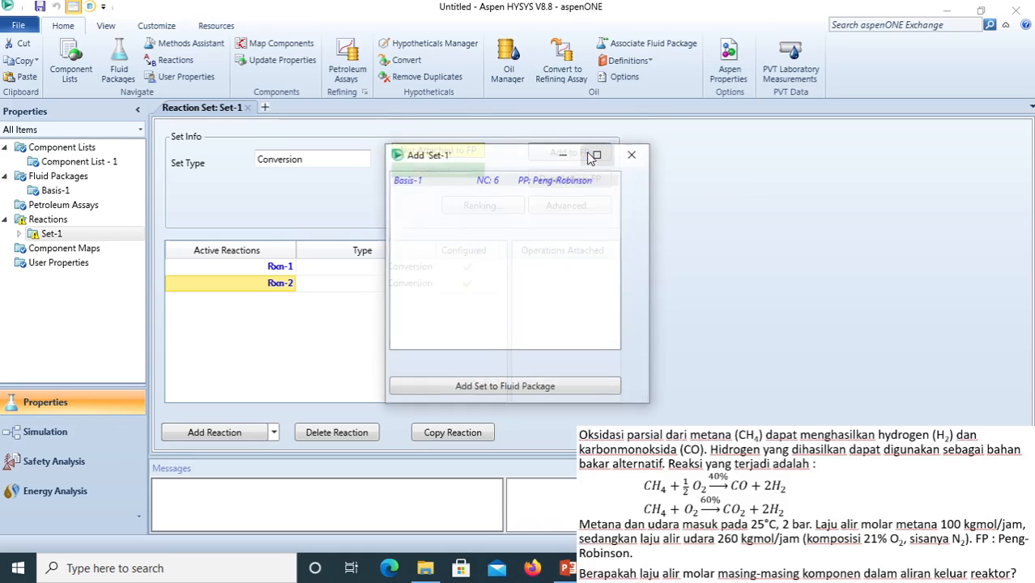
{"action": "left_click", "coordinate": [439, 183]}
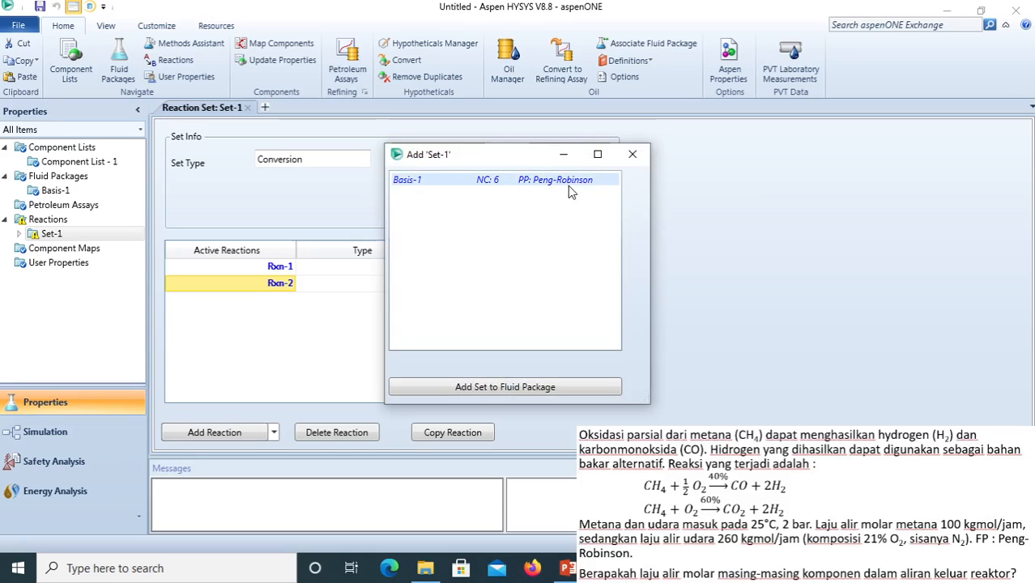
{"action": "left_click", "coordinate": [564, 388]}
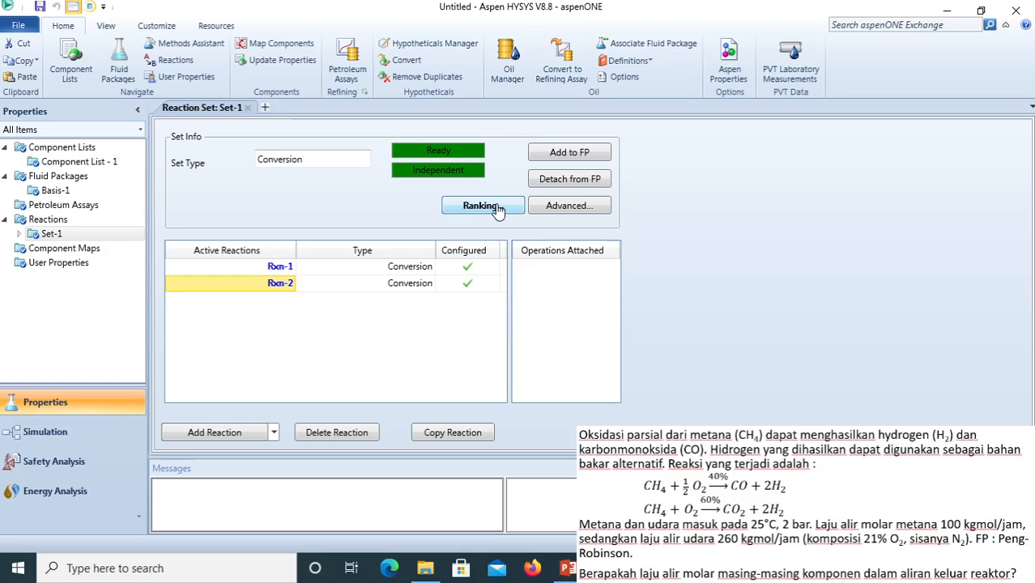
- Rank the reactions of Set-1 with user-specified ranks, 1 for Rxn-1 and 2 for Rxn-2, and check that the ranking is kept
{"action": "left_click", "coordinate": [498, 209]}
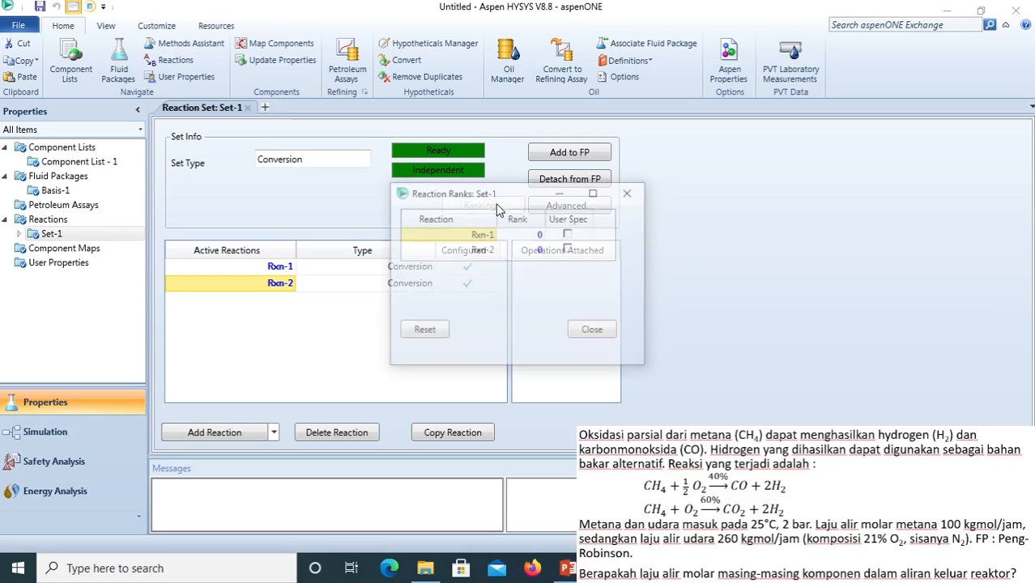
{"action": "left_click_drag", "start_coordinate": [510, 200], "coordinate": [749, 168]}
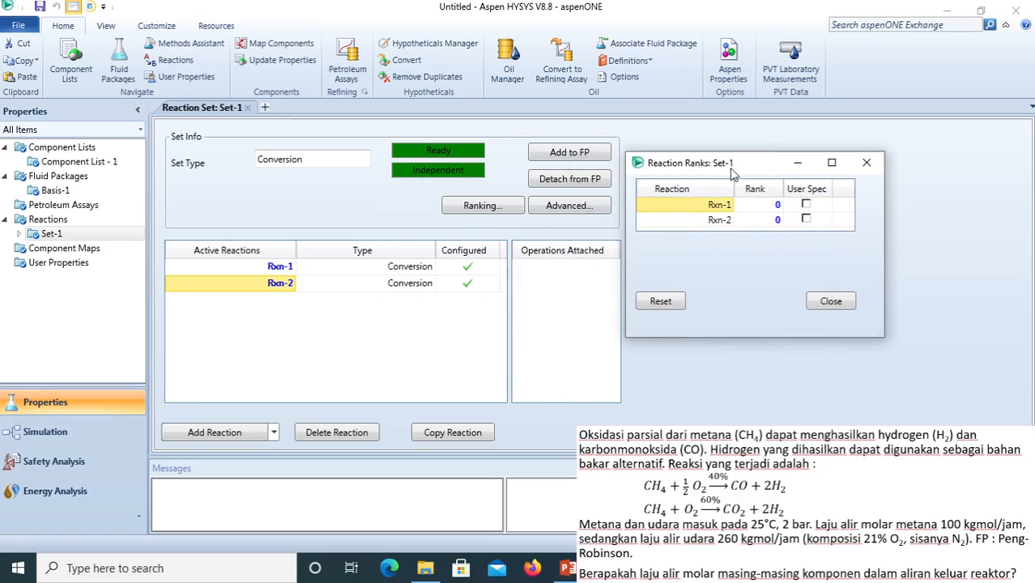
{"action": "left_click", "coordinate": [779, 224]}
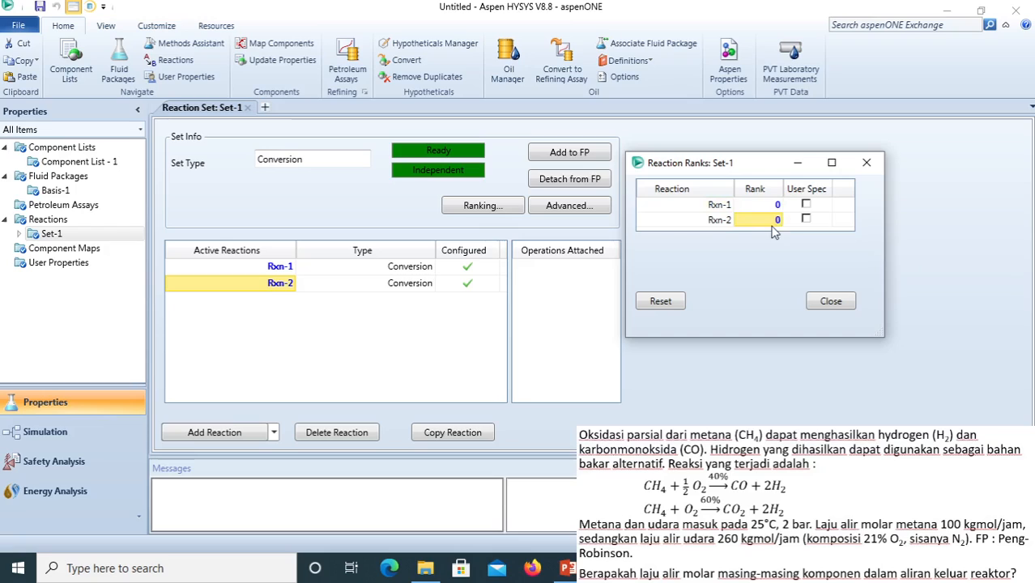
{"action": "left_click", "coordinate": [776, 204]}
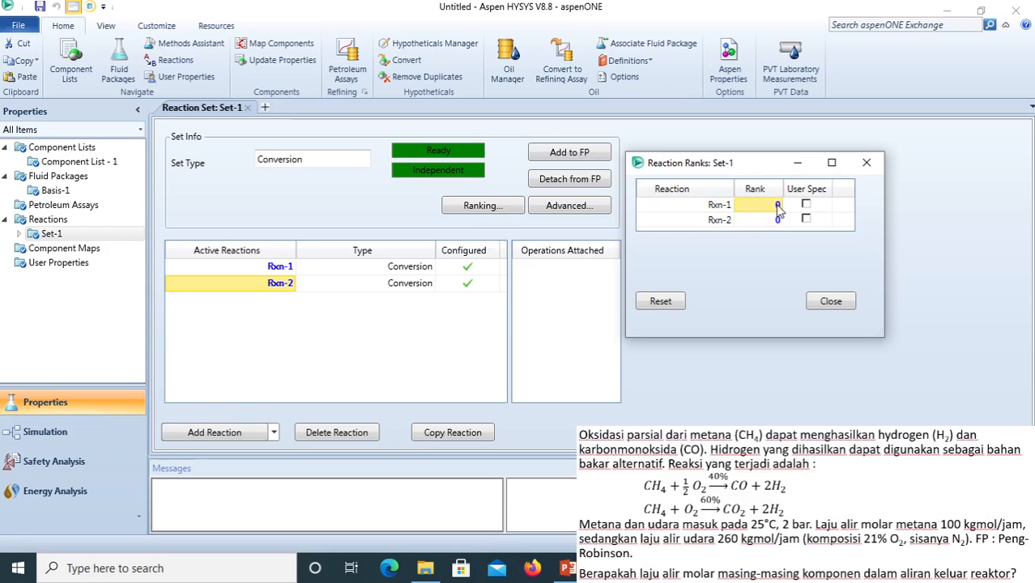
{"action": "type", "text": "1"}
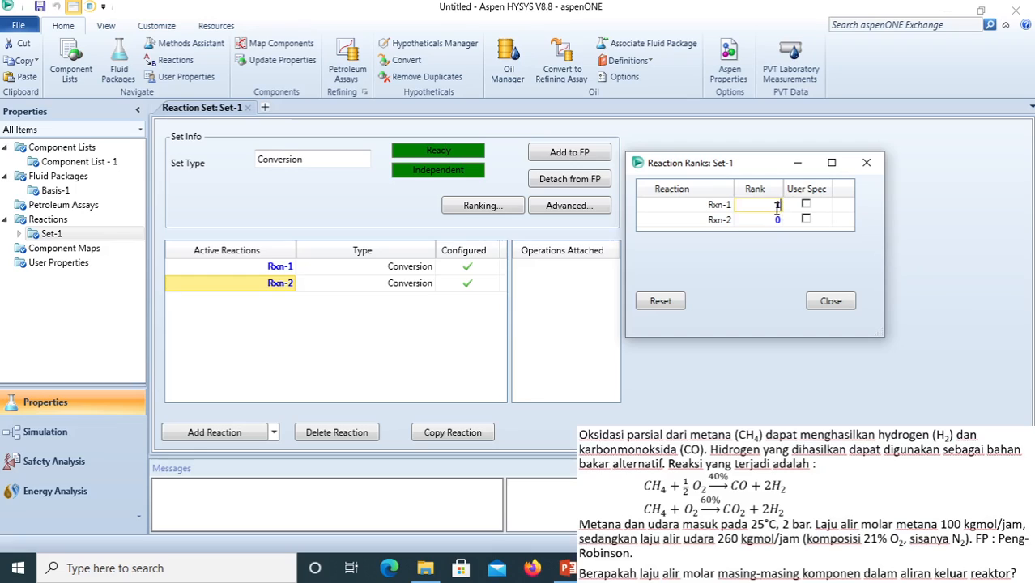
{"action": "left_click", "coordinate": [775, 221]}
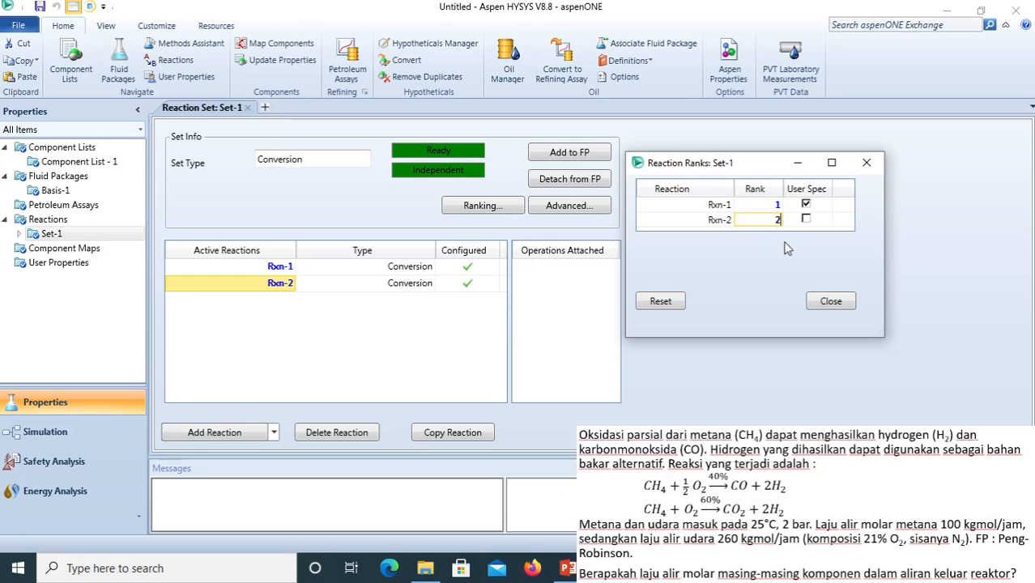
{"action": "type", "text": "2"}
{"action": "left_click", "coordinate": [807, 221]}
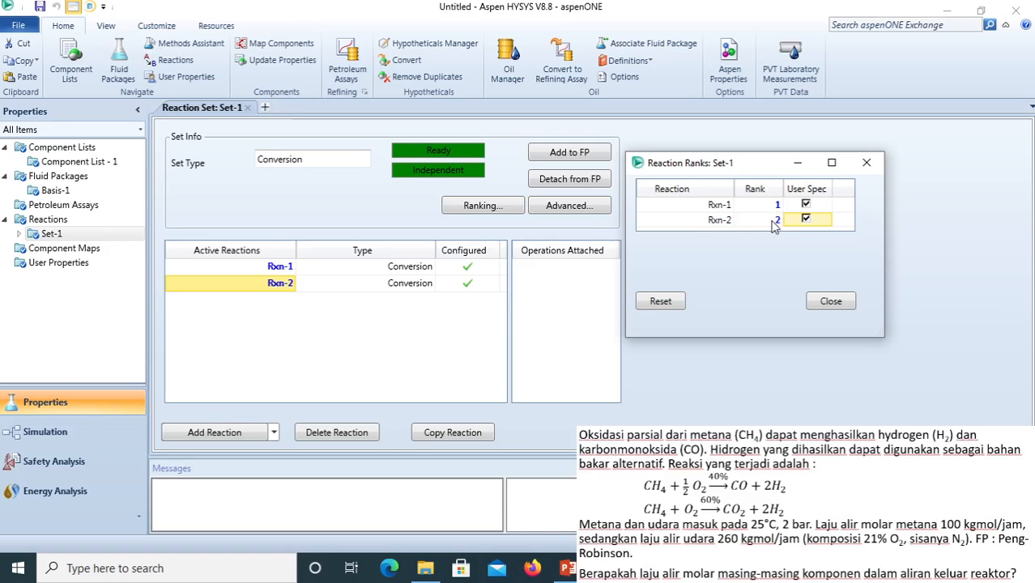
{"action": "left_click", "coordinate": [831, 303]}
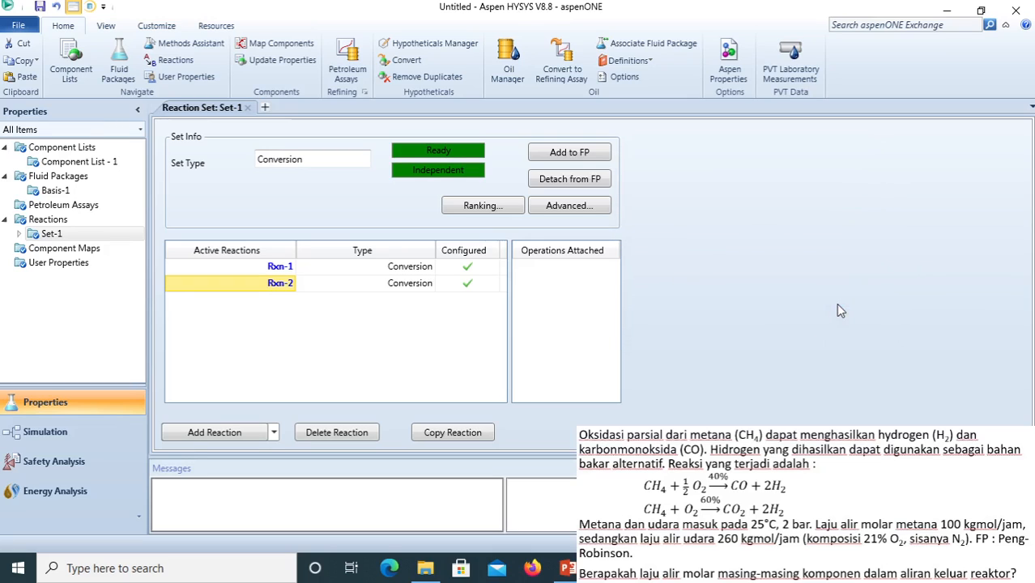
{"action": "left_click", "coordinate": [483, 206]}
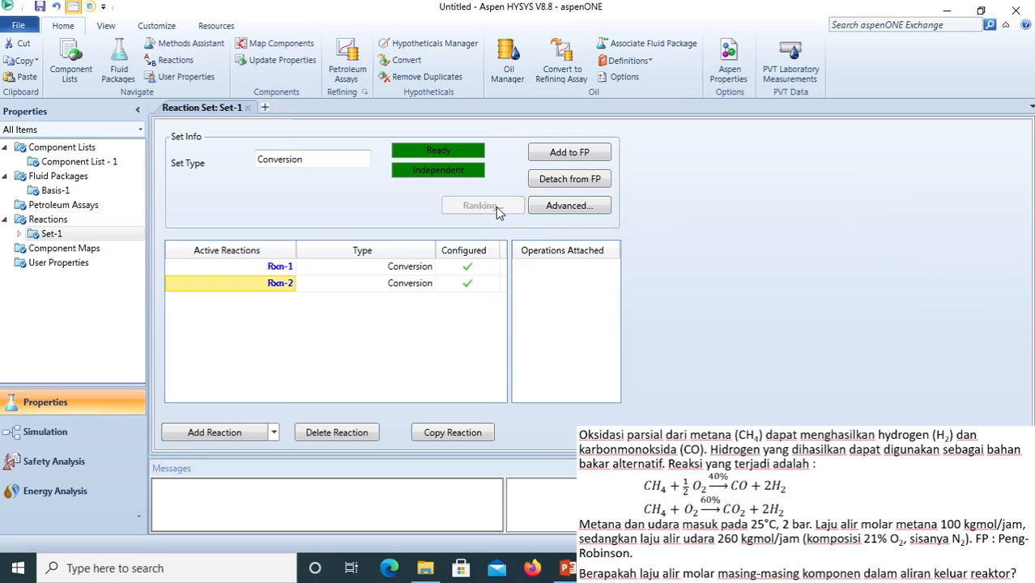
{"action": "left_click", "coordinate": [629, 192]}
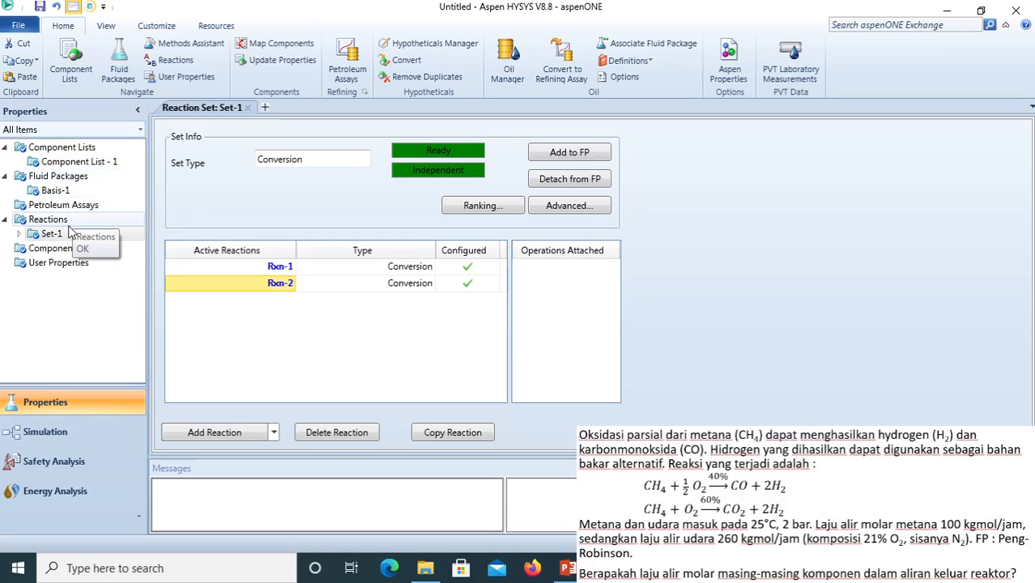
- Switch to the simulation environment, place a conversion reactor on the flowsheet and name it Reaktor Konversi
{"action": "left_click", "coordinate": [60, 440]}
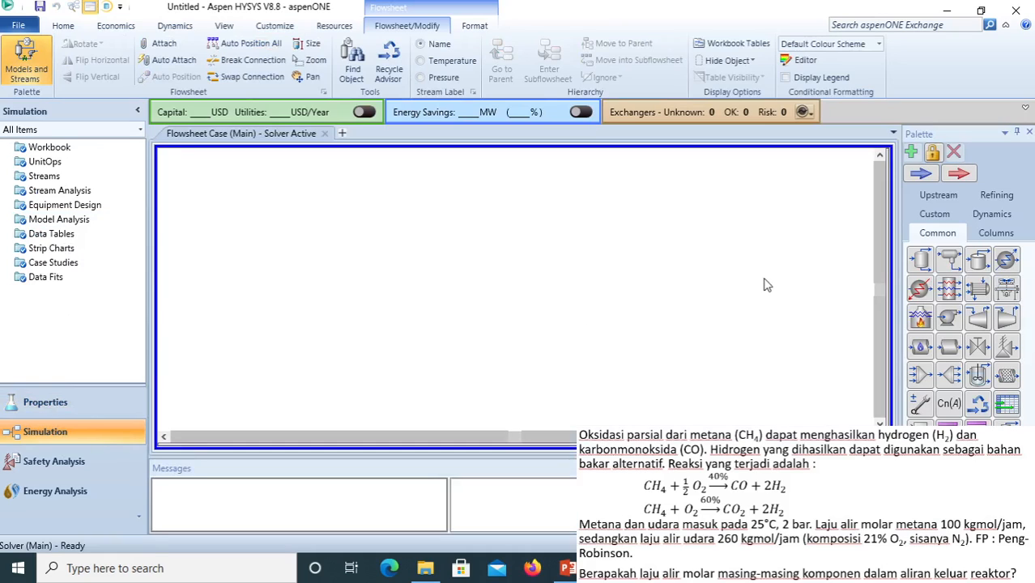
{"action": "left_click", "coordinate": [998, 234]}
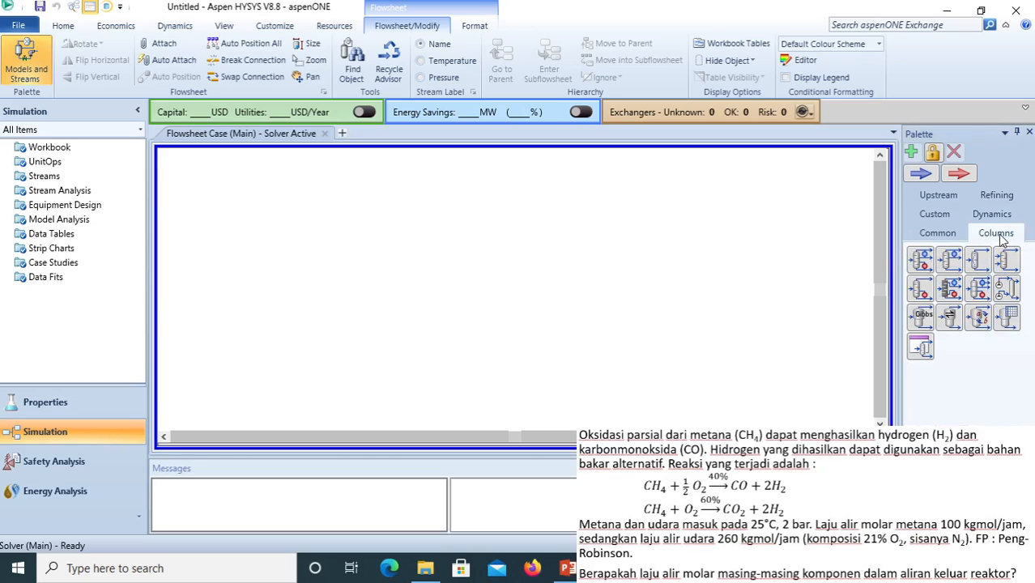
{"action": "left_click", "coordinate": [980, 321]}
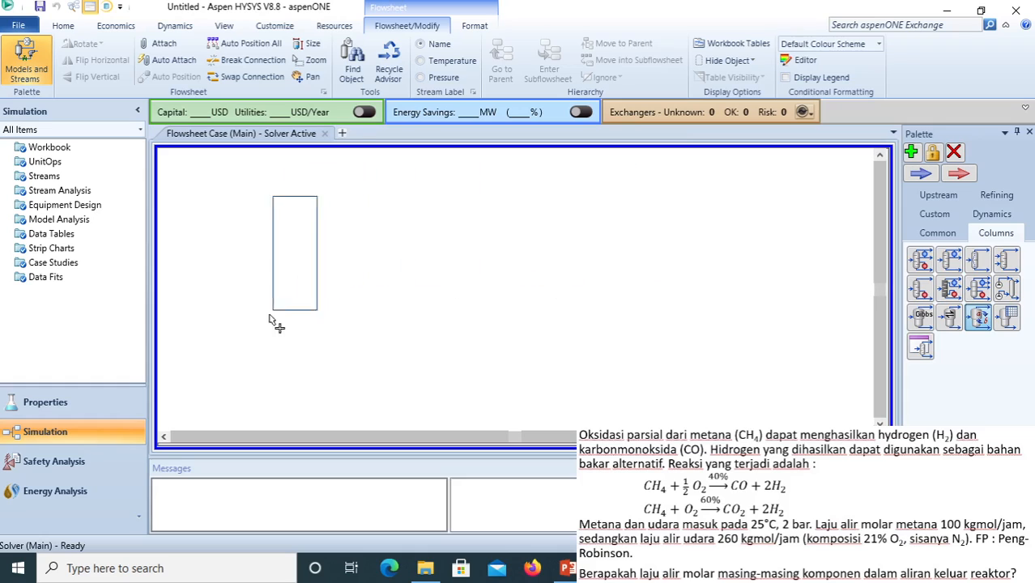
{"action": "left_click", "coordinate": [263, 353]}
{"action": "double_click", "coordinate": [280, 293]}
{"action": "left_click", "coordinate": [217, 82]}
{"action": "type", "text": "Reaktor"}
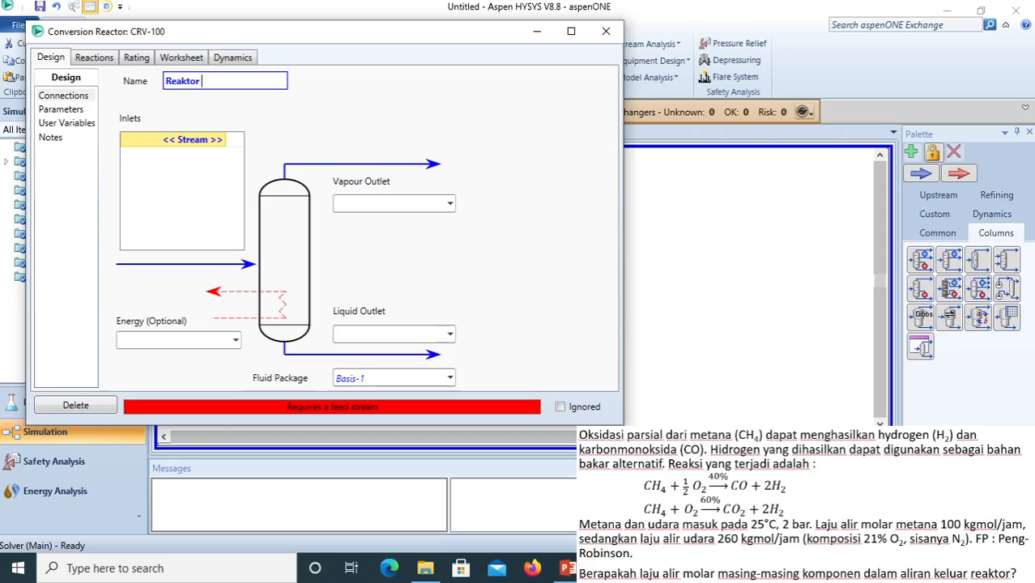
{"action": "type", "text": " Konversi"}
- Connect a stream named Metana as the first inlet of the conversion reactor
{"action": "left_click", "coordinate": [209, 142]}
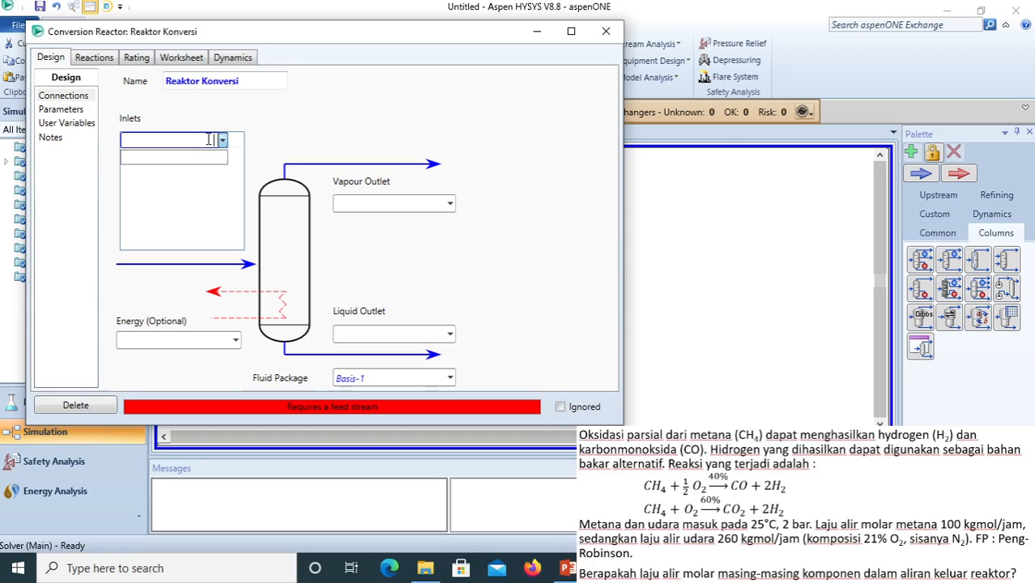
{"action": "type", "text": "Metana"}
{"action": "key", "text": "Return"}
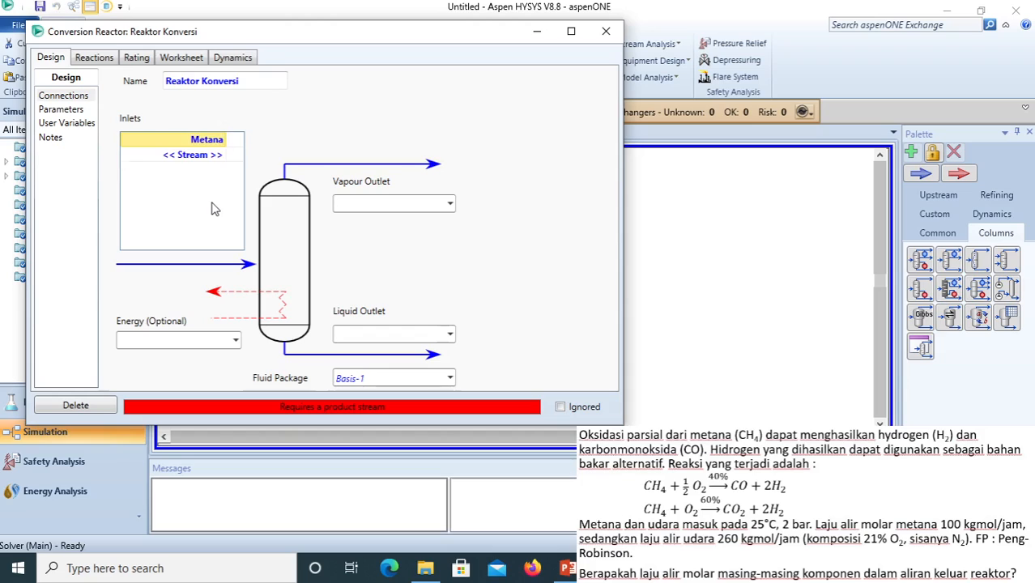
- Add a second inlet stream named Udara to the conversion reactor
{"action": "left_click", "coordinate": [225, 158]}
{"action": "left_click", "coordinate": [199, 159]}
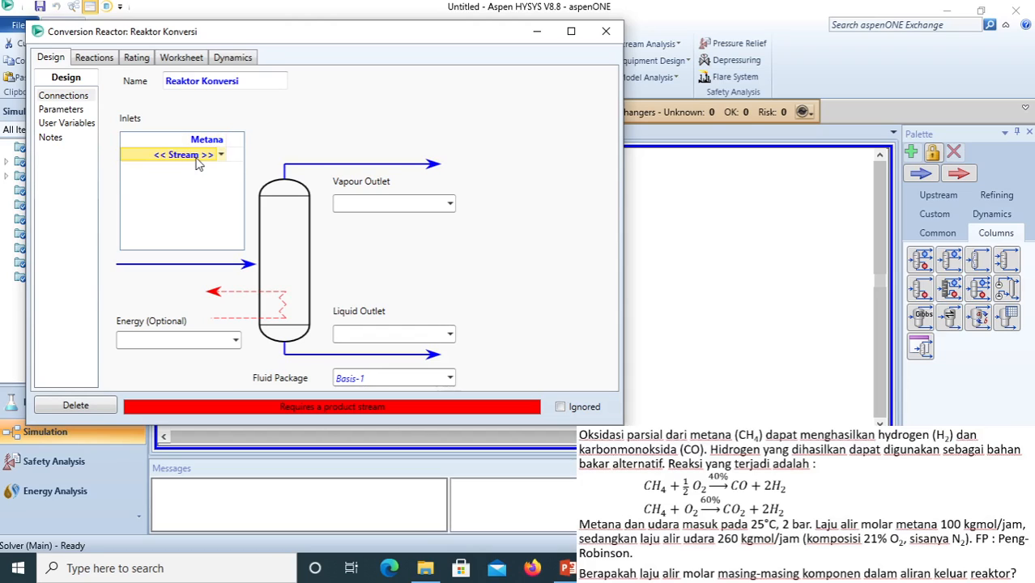
{"action": "left_click", "coordinate": [214, 157]}
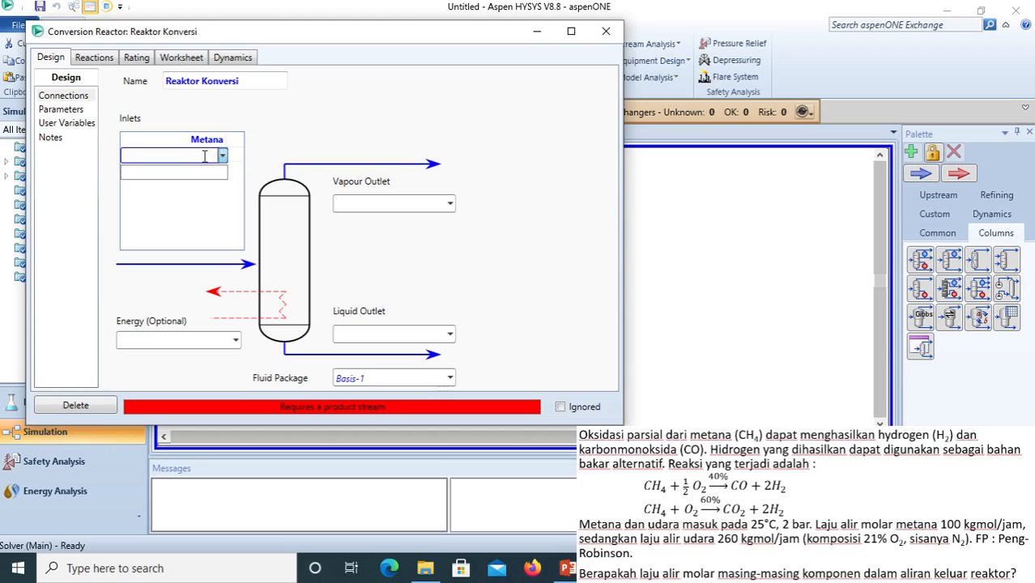
{"action": "type", "text": "udara"}
{"action": "key", "text": "Left"}
{"action": "key", "text": "Left"}
{"action": "key", "text": "Left"}
{"action": "key", "text": "Left"}
{"action": "key", "text": "BackSpace"}
{"action": "type", "text": "U"}
{"action": "key", "text": "Return"}
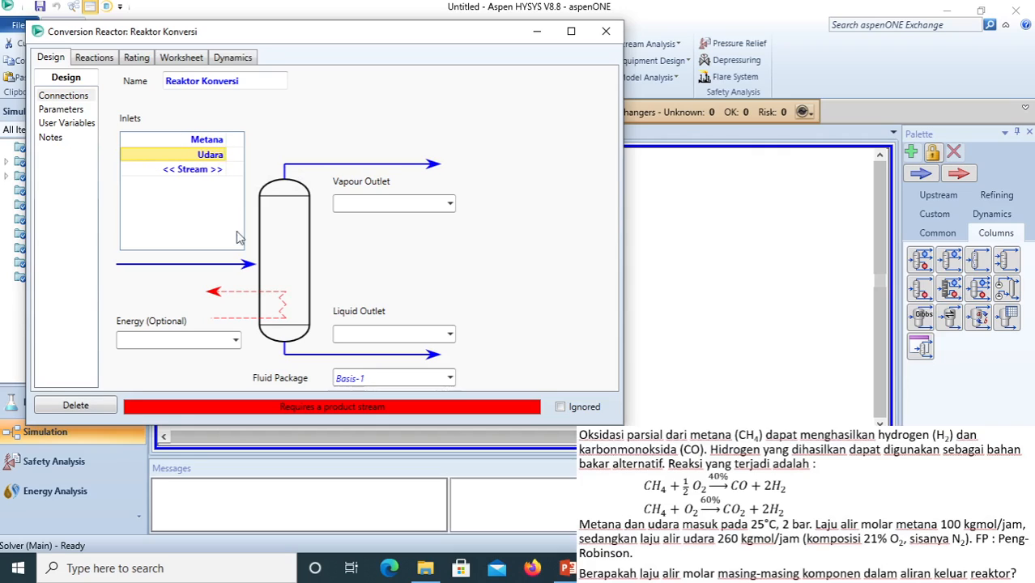
- Connect Produk atas as the reactor's vapour outlet and Produk bawah as its liquid outlet
{"action": "left_click", "coordinate": [356, 203]}
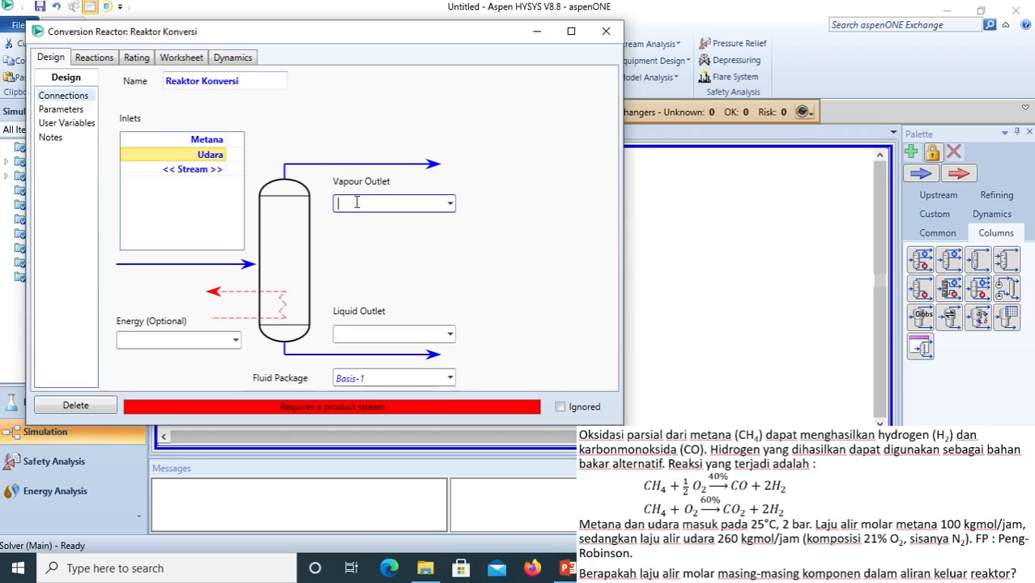
{"action": "type", "text": "Produk atas"}
{"action": "key", "text": "Return"}
{"action": "left_click", "coordinate": [388, 334]}
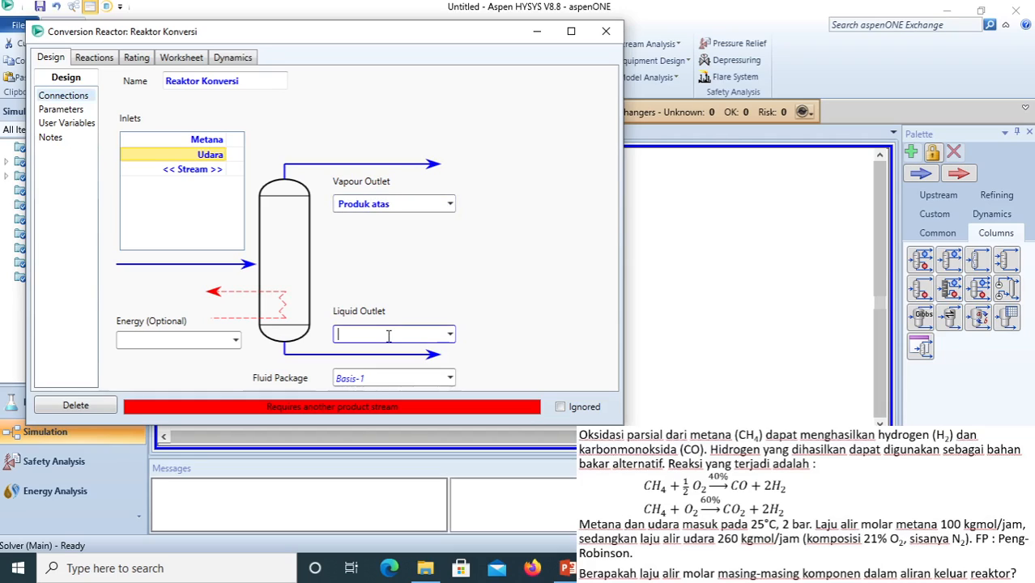
{"action": "type", "text": "Produk bawah"}
{"action": "key", "text": "Return"}
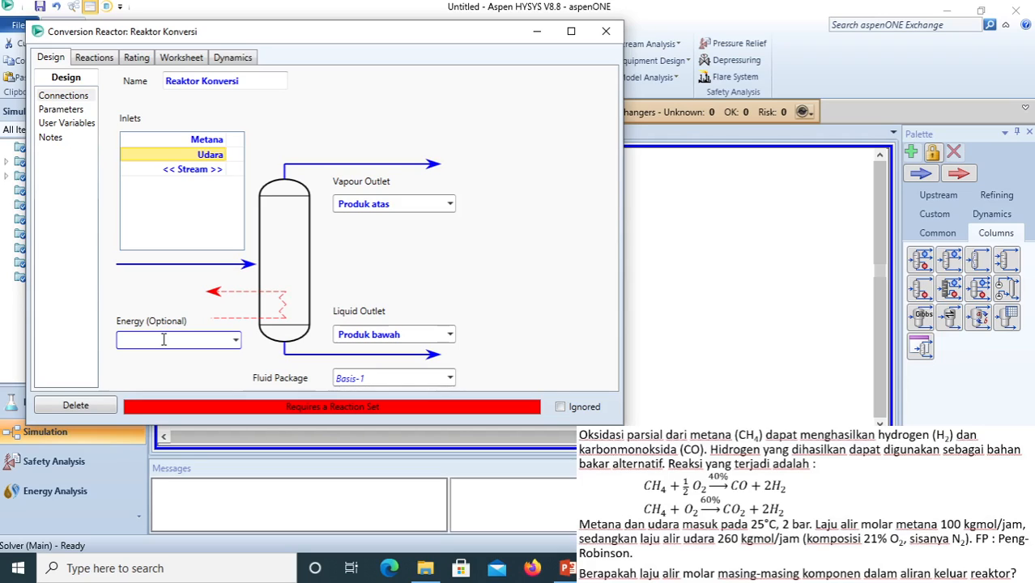
- Check the reactor's pressure drop parameter and assign Set-1 as its reaction set
{"action": "left_click", "coordinate": [77, 112]}
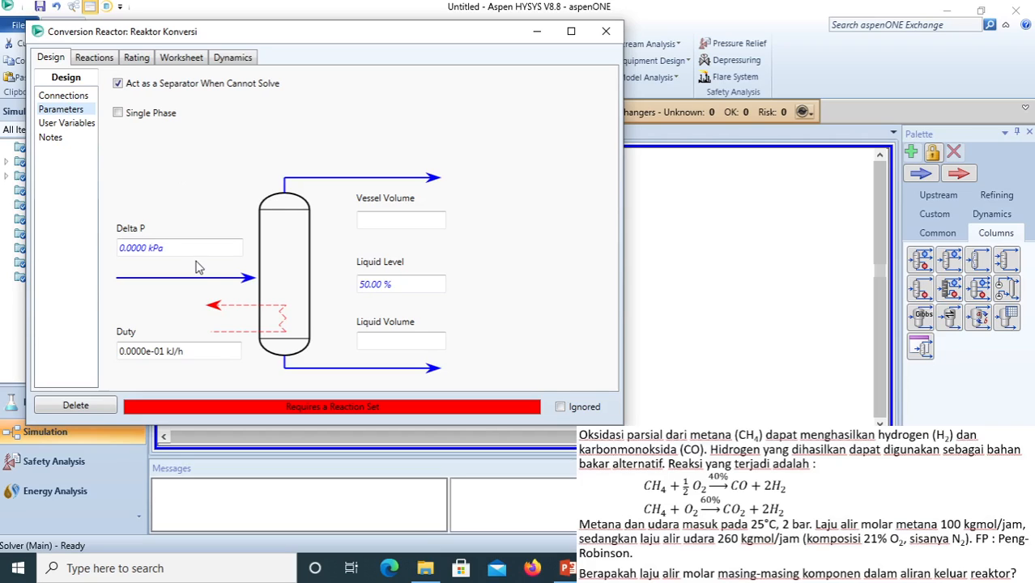
{"action": "mouse_move", "coordinate": [198, 255]}
{"action": "left_click", "coordinate": [99, 61]}
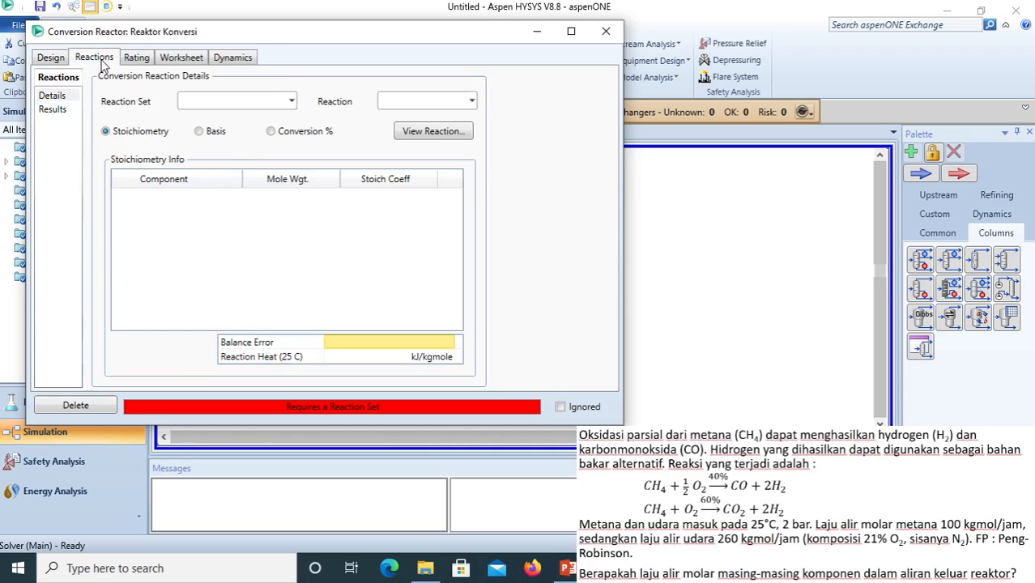
{"action": "left_click", "coordinate": [292, 101]}
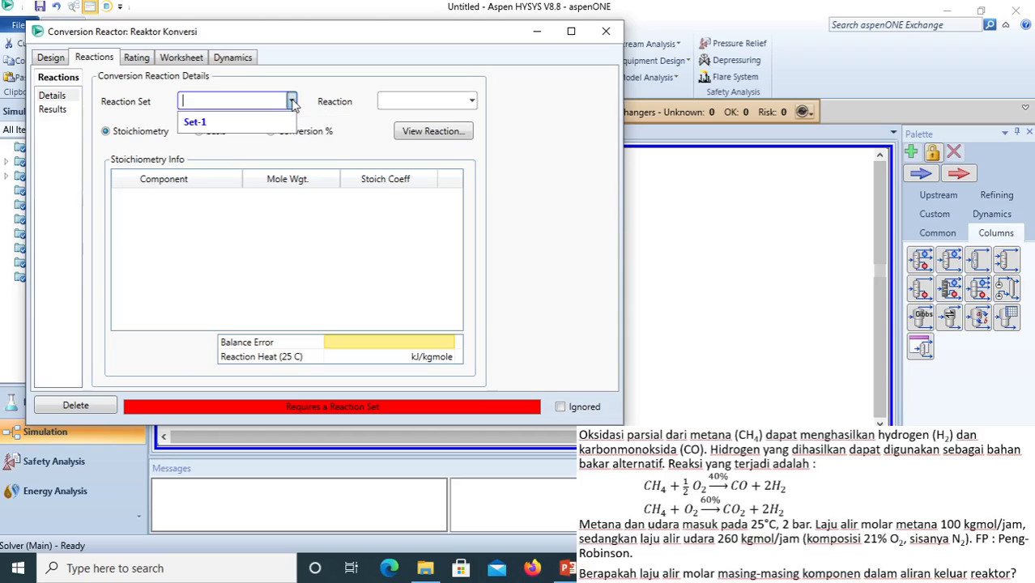
{"action": "left_click", "coordinate": [263, 126]}
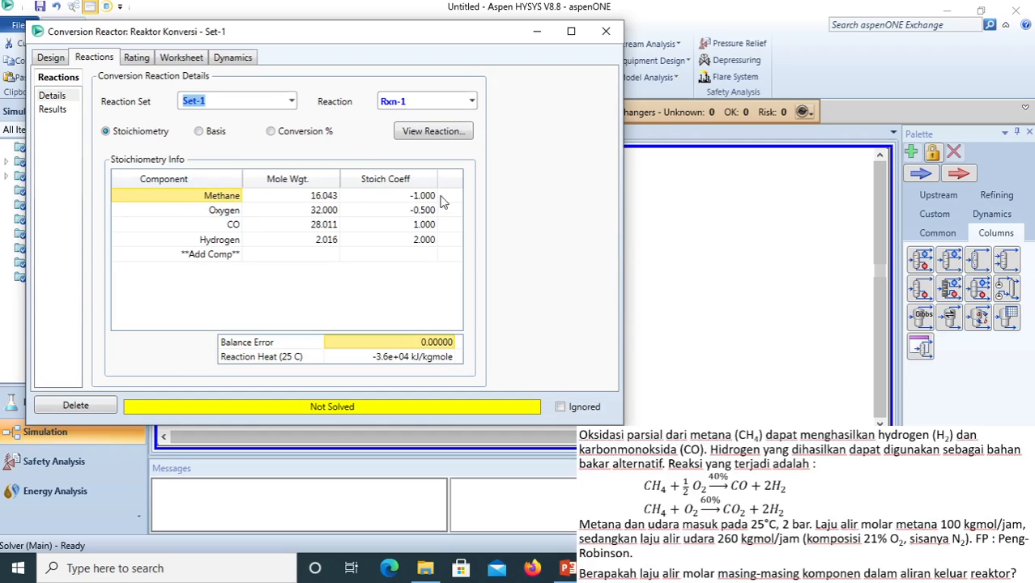
- Review the stoichiometry, basis and conversion percentage of Rxn-2 in the reactor
{"action": "left_click", "coordinate": [471, 101]}
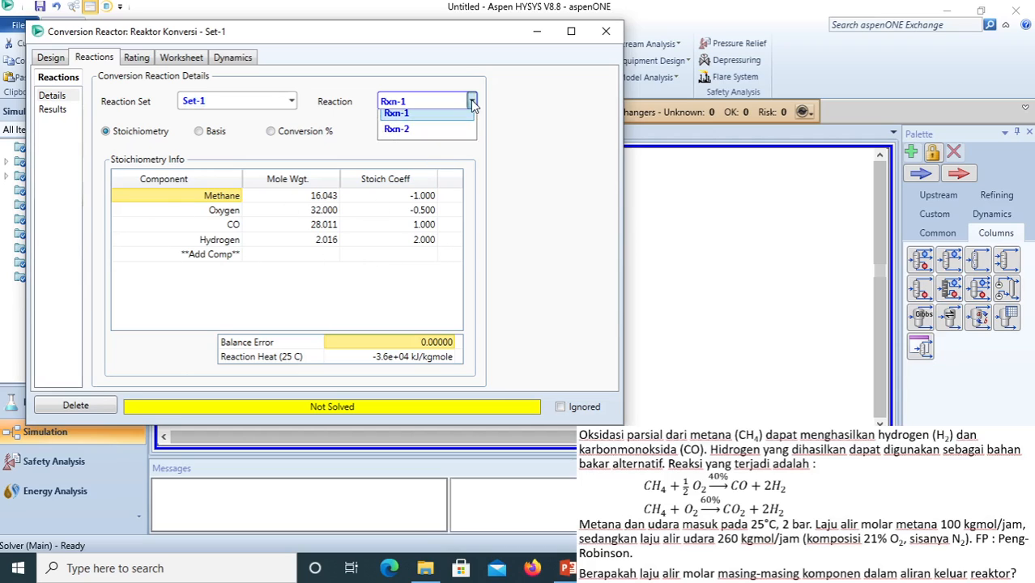
{"action": "left_click", "coordinate": [425, 137]}
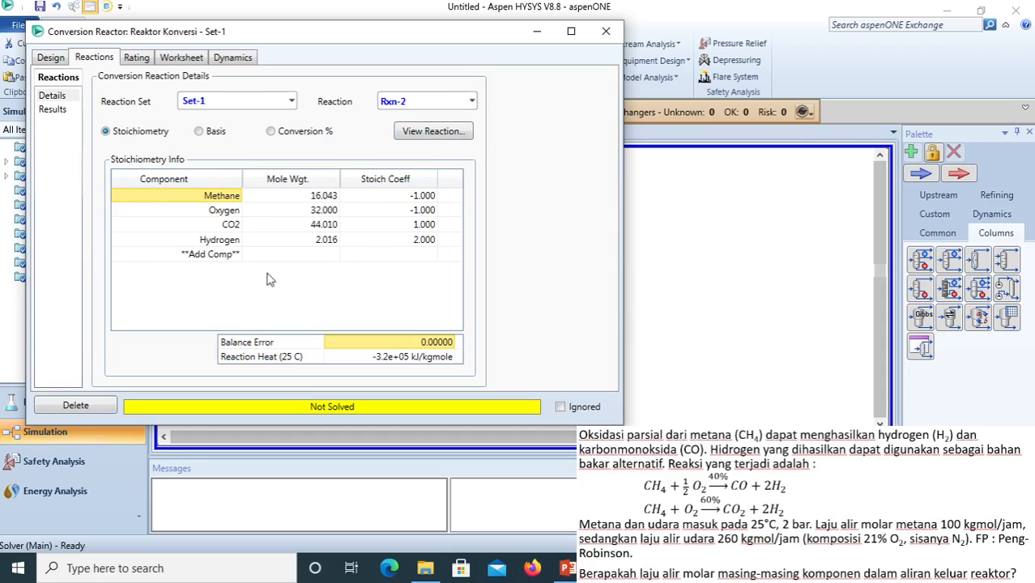
{"action": "left_click", "coordinate": [203, 136]}
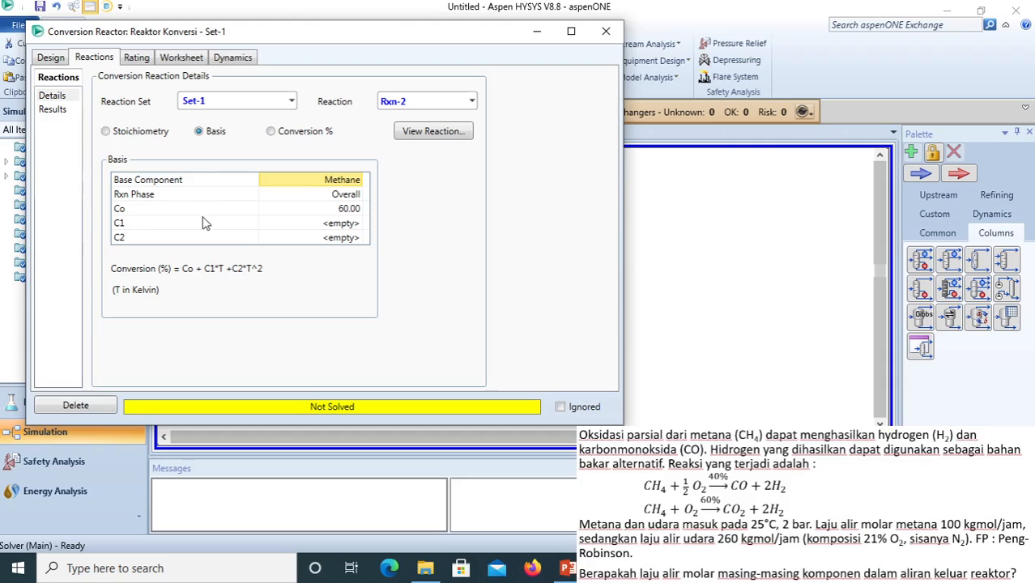
{"action": "left_click", "coordinate": [272, 133]}
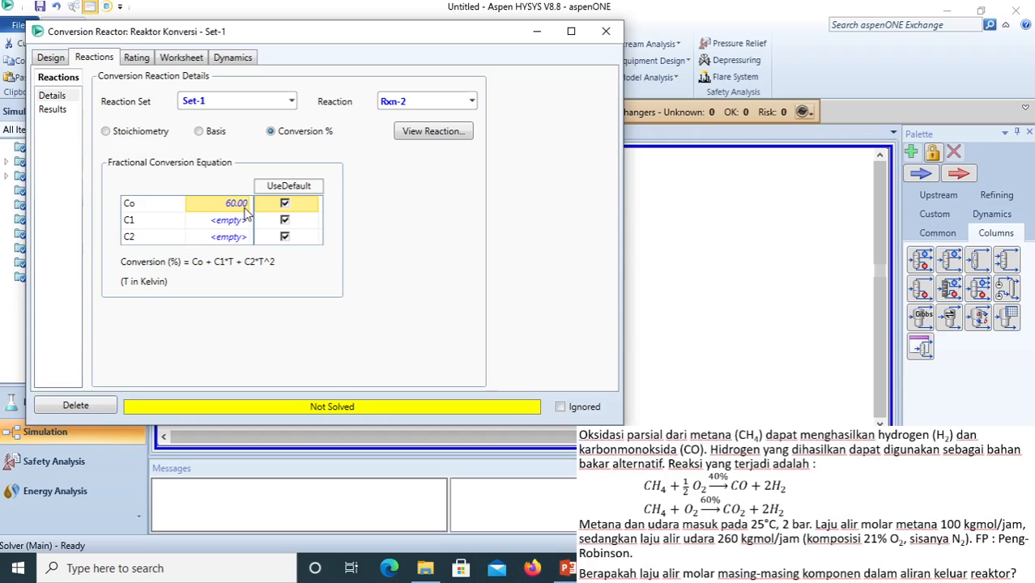
{"action": "left_click", "coordinate": [114, 132]}
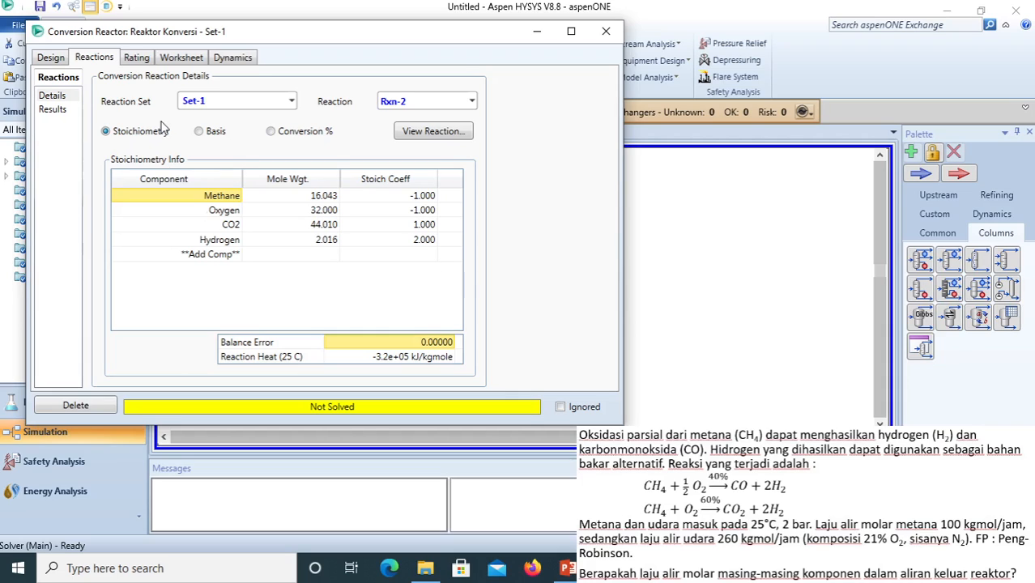
- Specify the Metana stream's conditions as 25 °C, 2 bar and a molar flow of 100 kgmole/h
{"action": "left_click", "coordinate": [181, 63]}
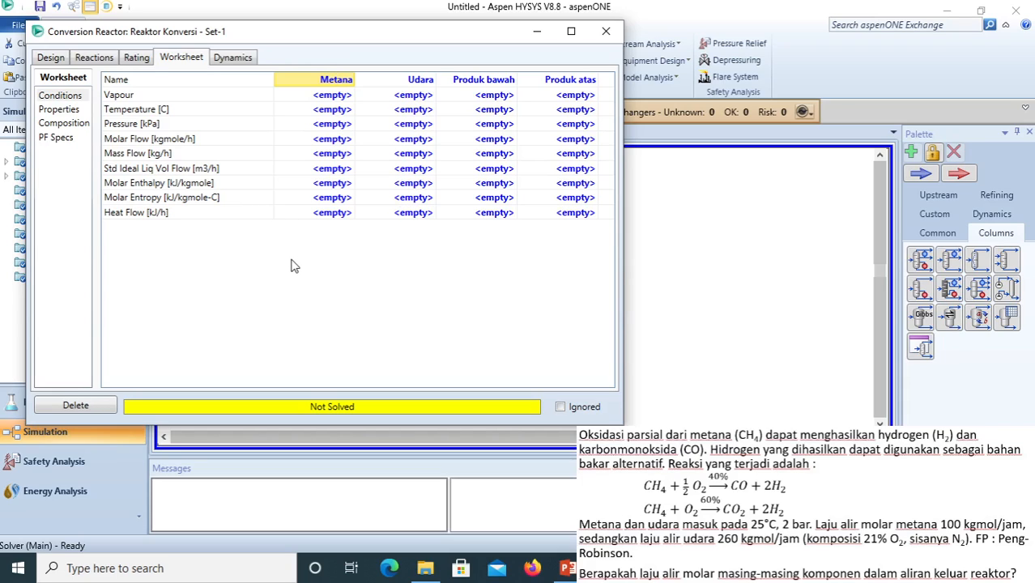
{"action": "left_click", "coordinate": [309, 113]}
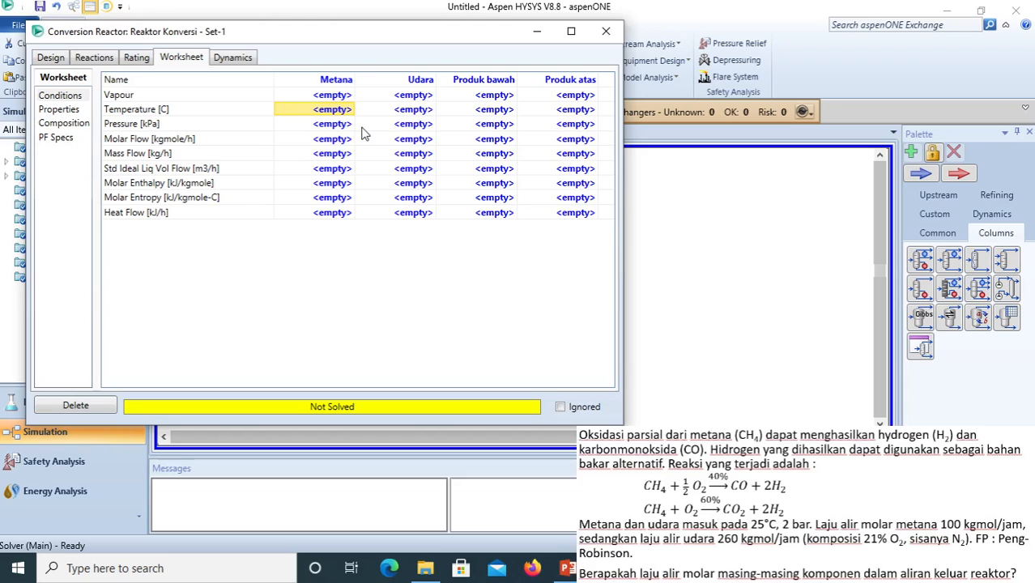
{"action": "type", "text": "25"}
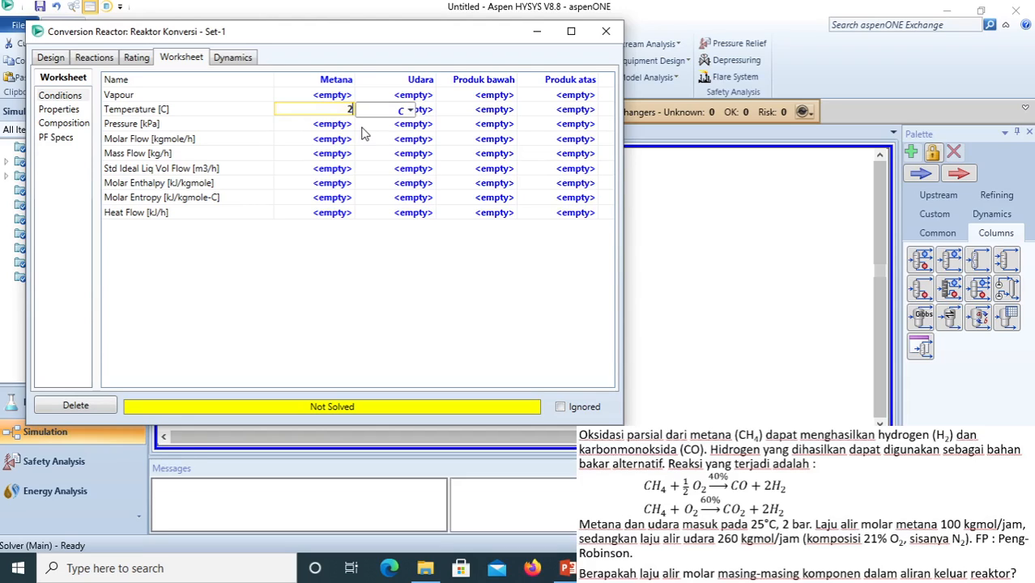
{"action": "left_click", "coordinate": [330, 127]}
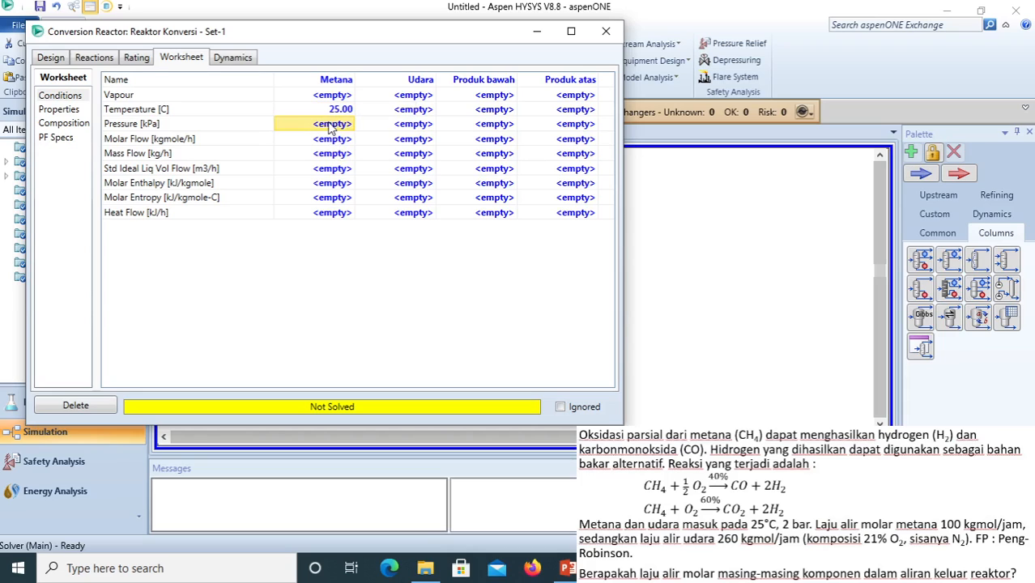
{"action": "type", "text": "2"}
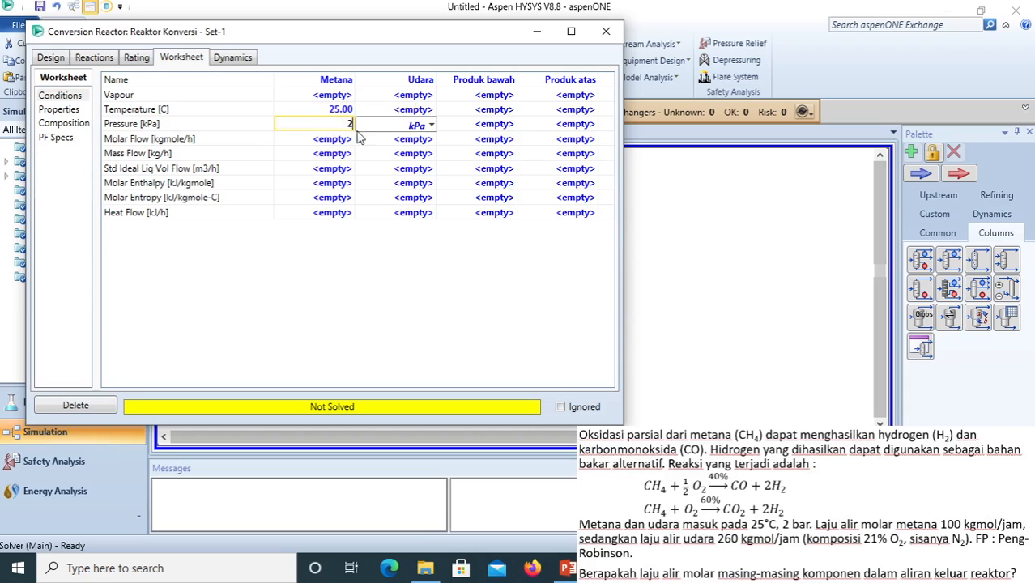
{"action": "left_click", "coordinate": [432, 125]}
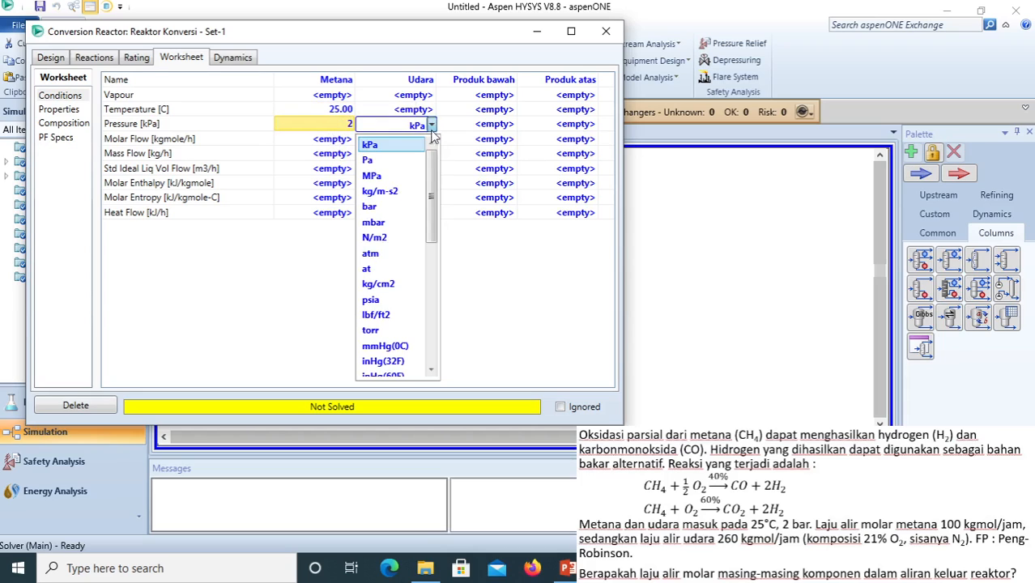
{"action": "left_click", "coordinate": [395, 207]}
{"action": "mouse_move", "coordinate": [350, 131]}
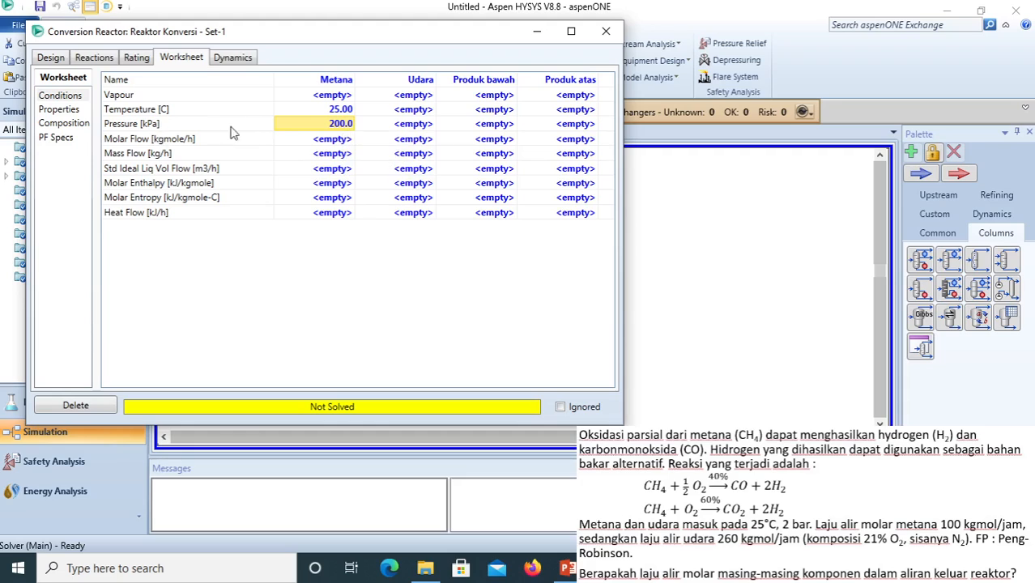
{"action": "left_click", "coordinate": [321, 140]}
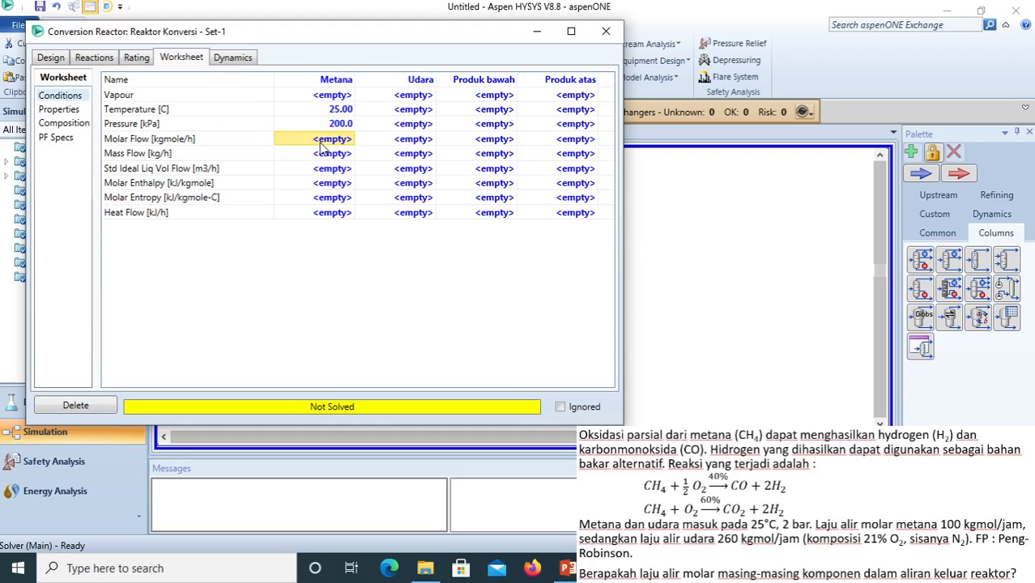
{"action": "type", "text": "100"}
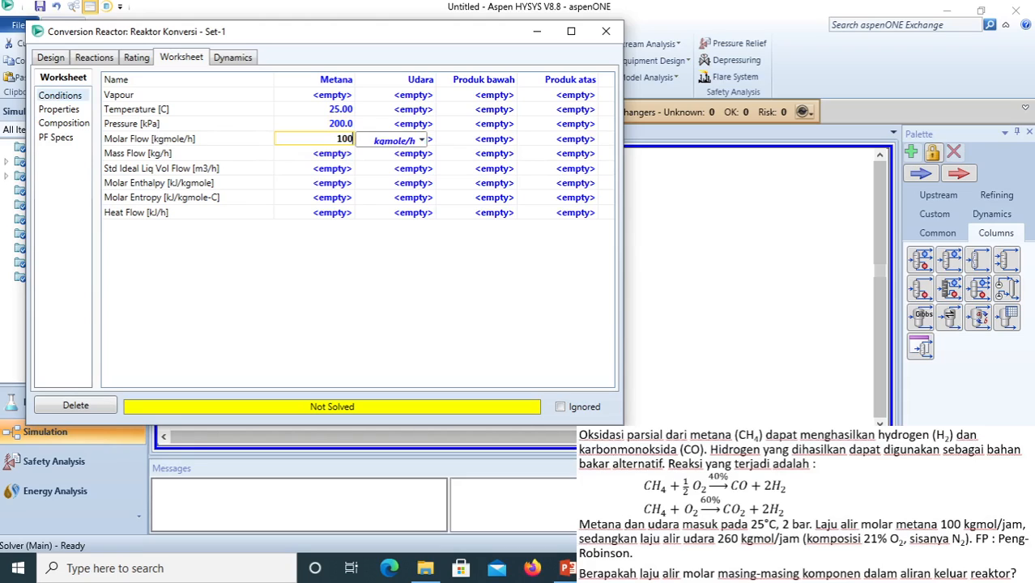
{"action": "key", "text": "Return"}
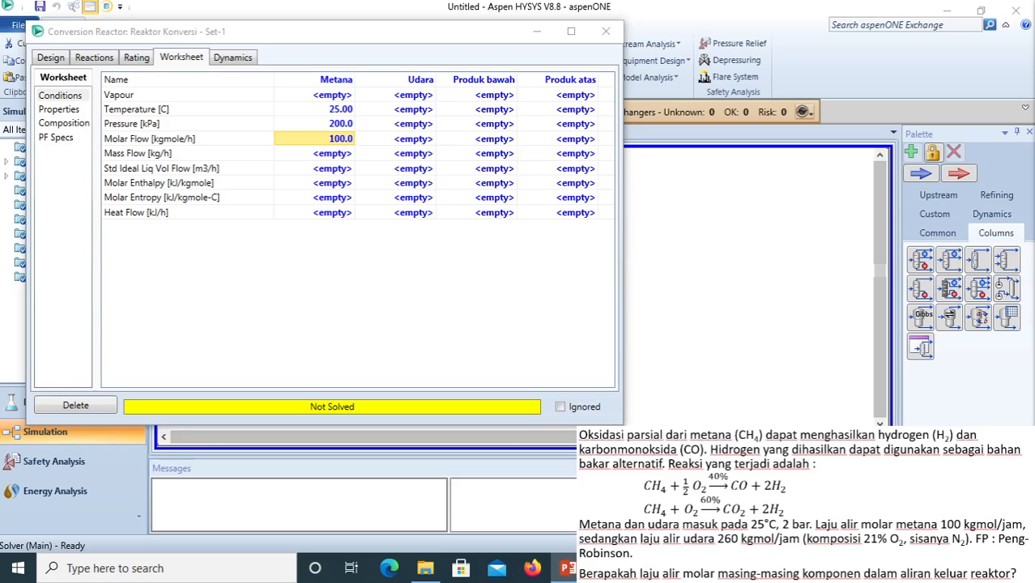
- Specify the Udara stream's conditions as 25 °C, 2 bar and a molar flow of 260 kgmole/h
{"action": "left_click", "coordinate": [407, 199]}
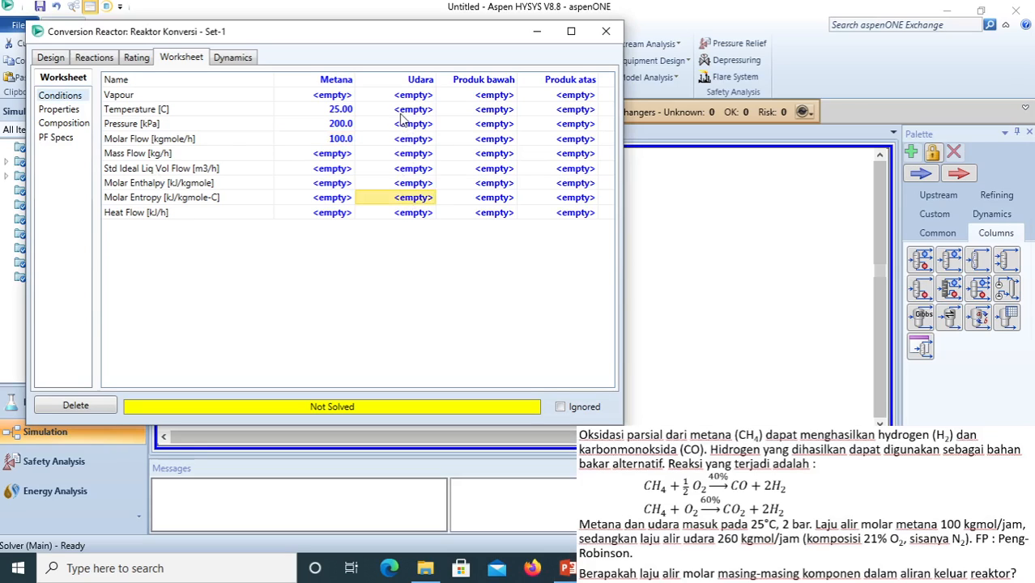
{"action": "left_click", "coordinate": [403, 111]}
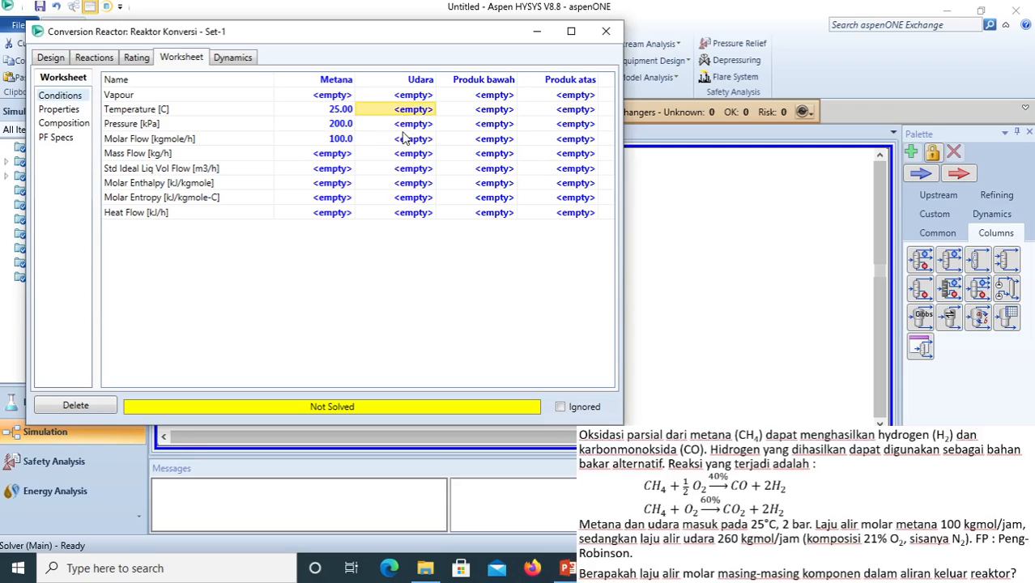
{"action": "type", "text": "25"}
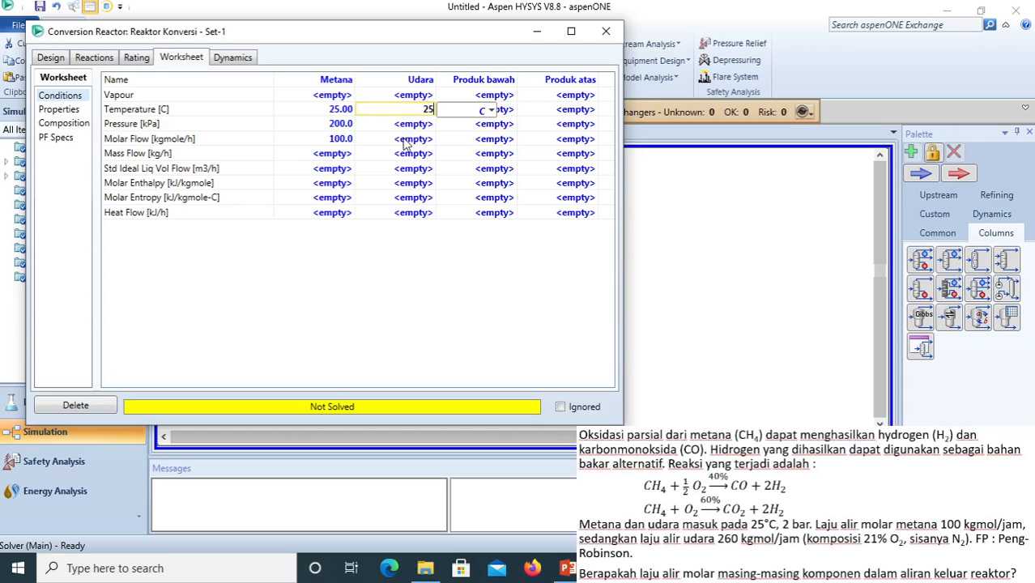
{"action": "key", "text": "Return"}
{"action": "type", "text": "2"}
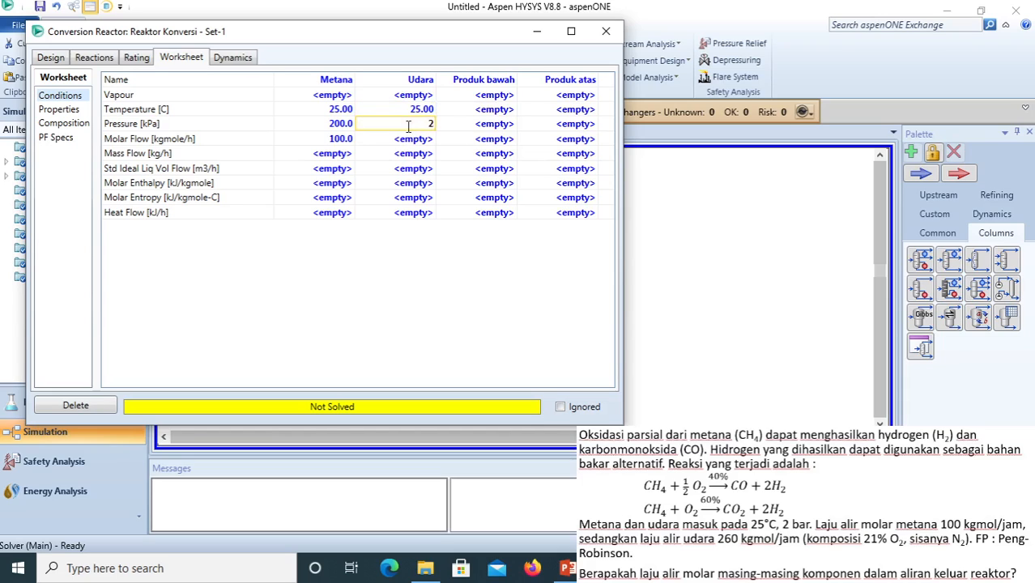
{"action": "left_click", "coordinate": [512, 125]}
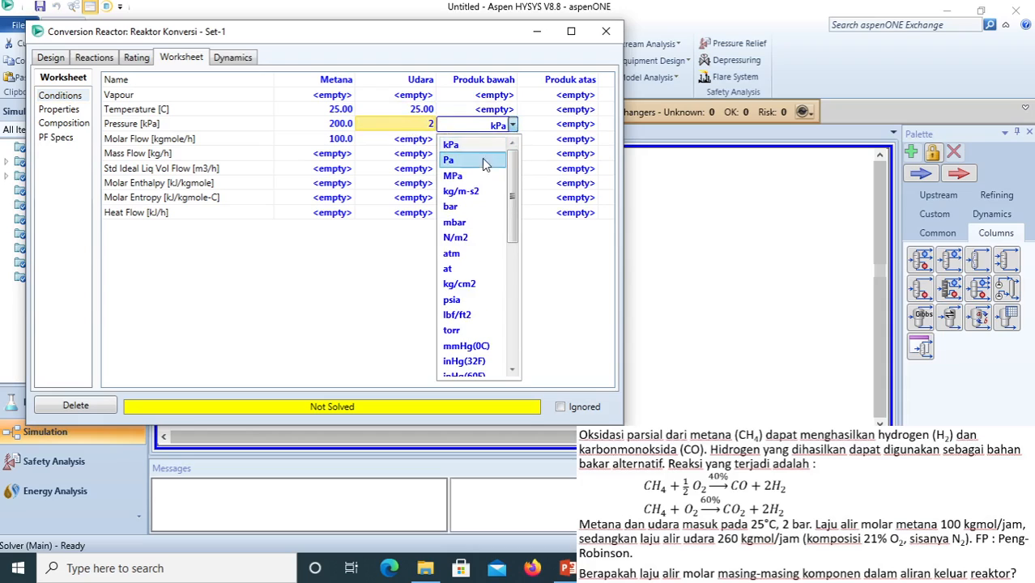
{"action": "left_click", "coordinate": [474, 208]}
{"action": "left_click", "coordinate": [404, 144]}
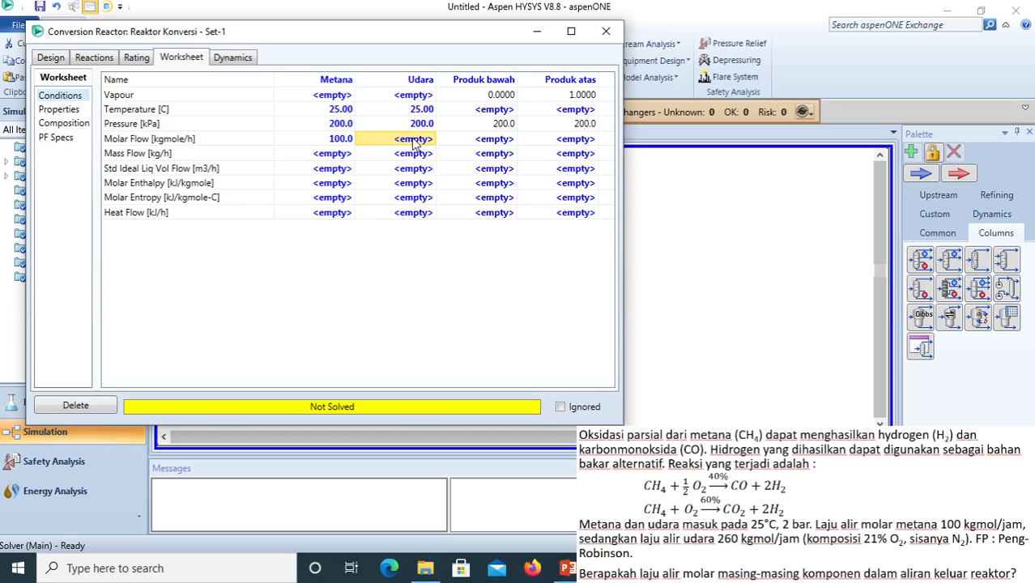
{"action": "type", "text": "260"}
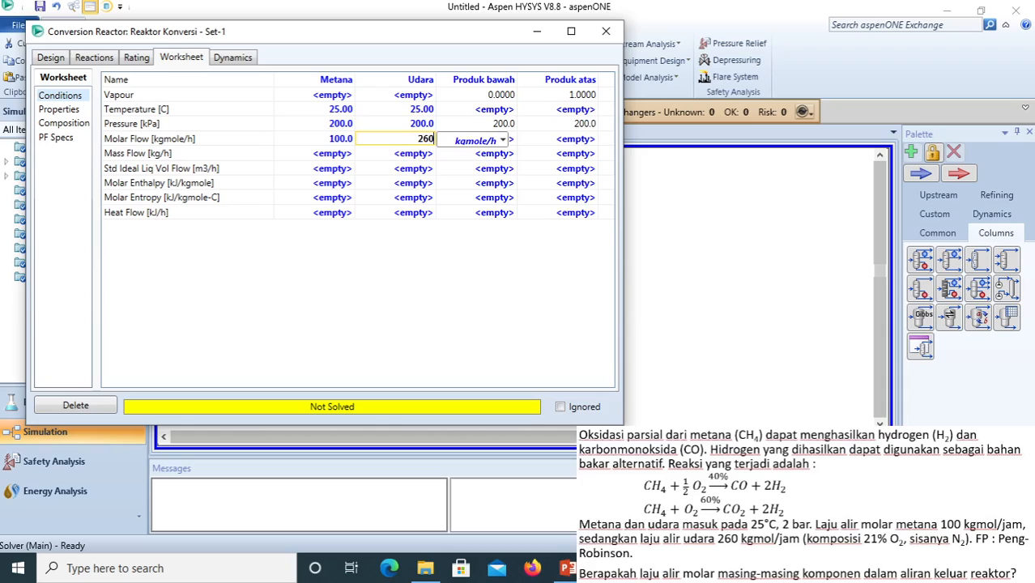
{"action": "key", "text": "Return"}
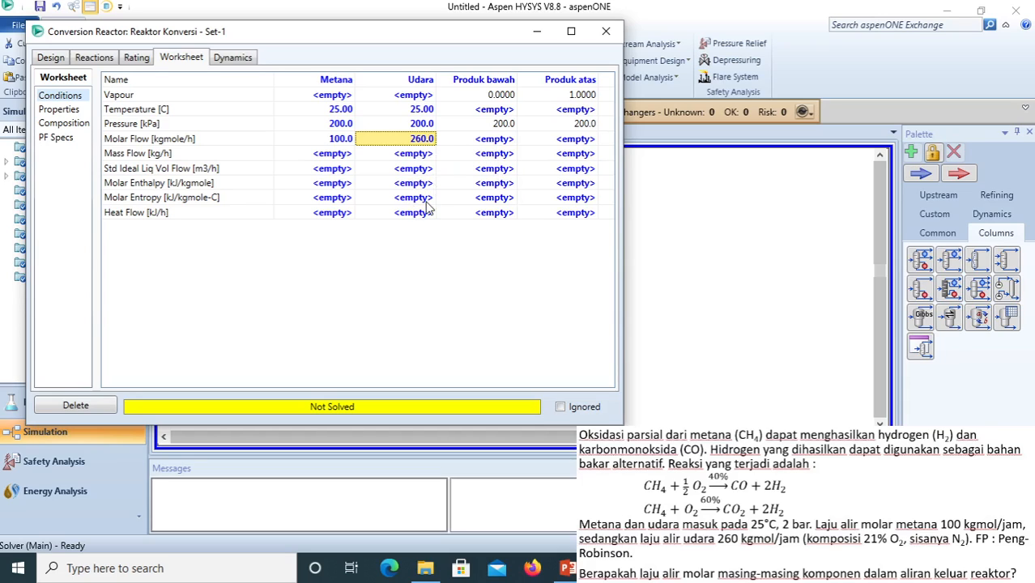
- Define the Metana stream's composition as pure methane with a mole fraction of 1
{"action": "left_click", "coordinate": [65, 123]}
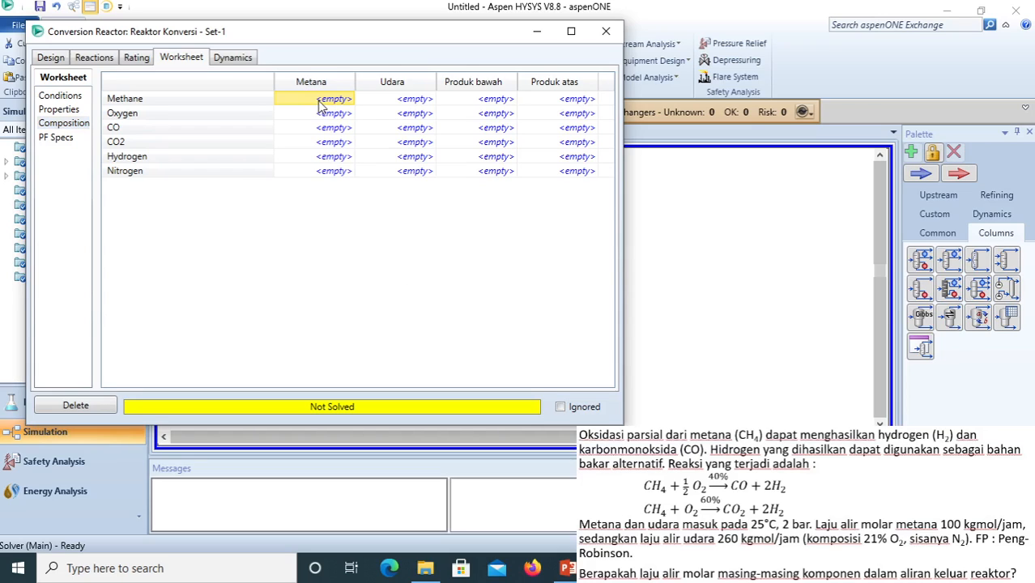
{"action": "type", "text": "1"}
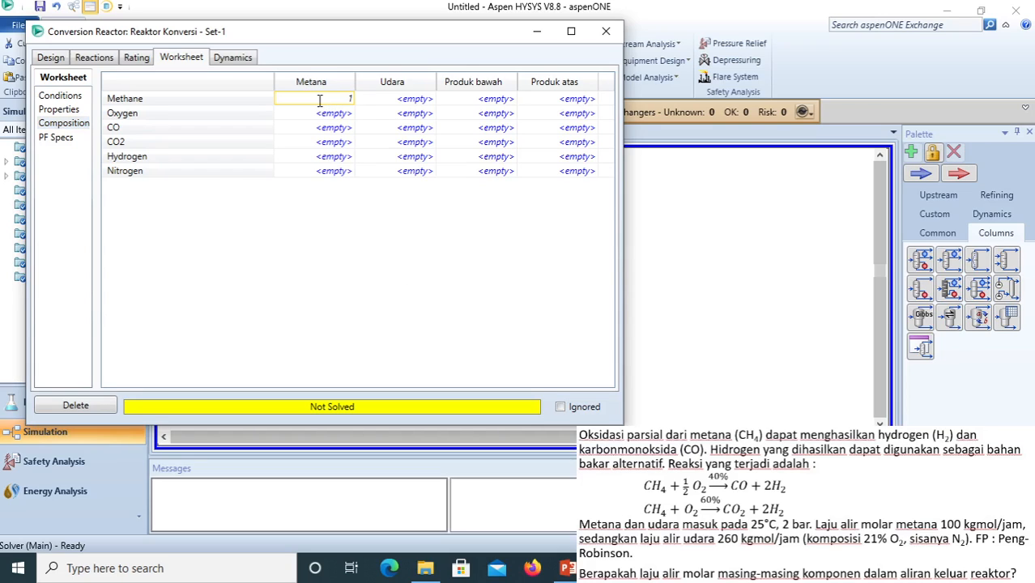
{"action": "key", "text": "Return"}
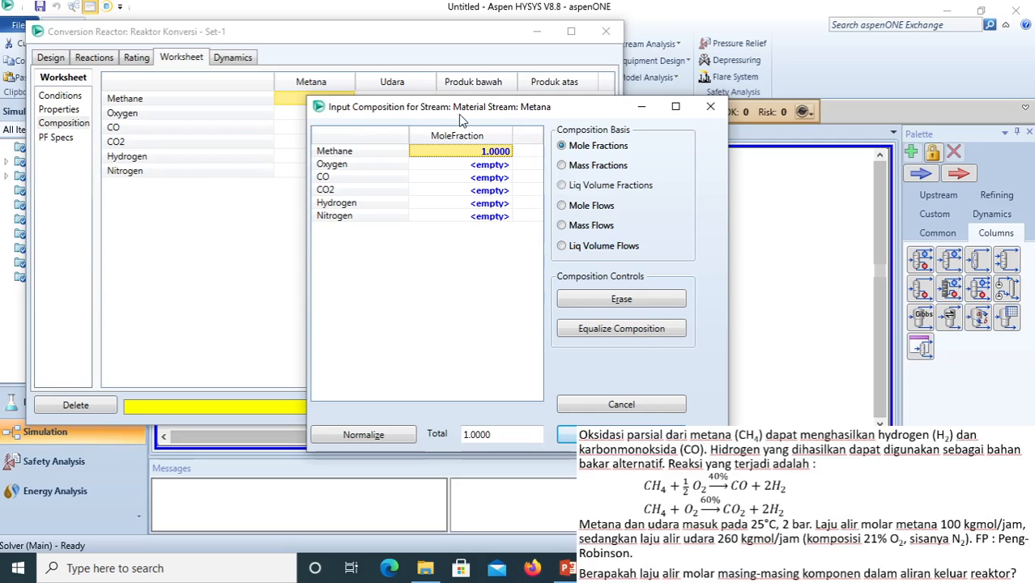
{"action": "left_click", "coordinate": [567, 435]}
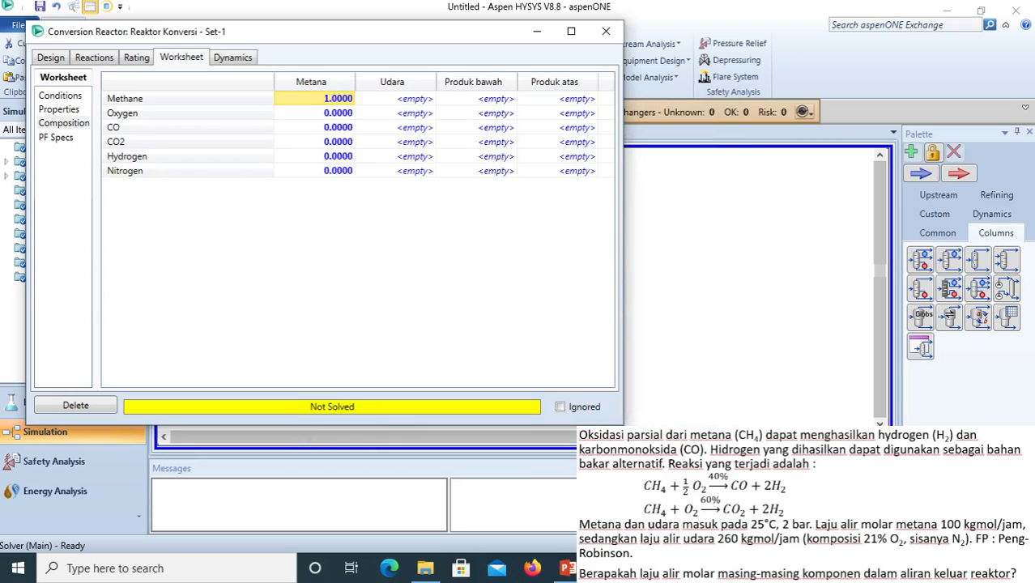
- Define the Udara stream's composition with mole fractions of 0.21 oxygen and 0.79 nitrogen
{"action": "left_click", "coordinate": [401, 100]}
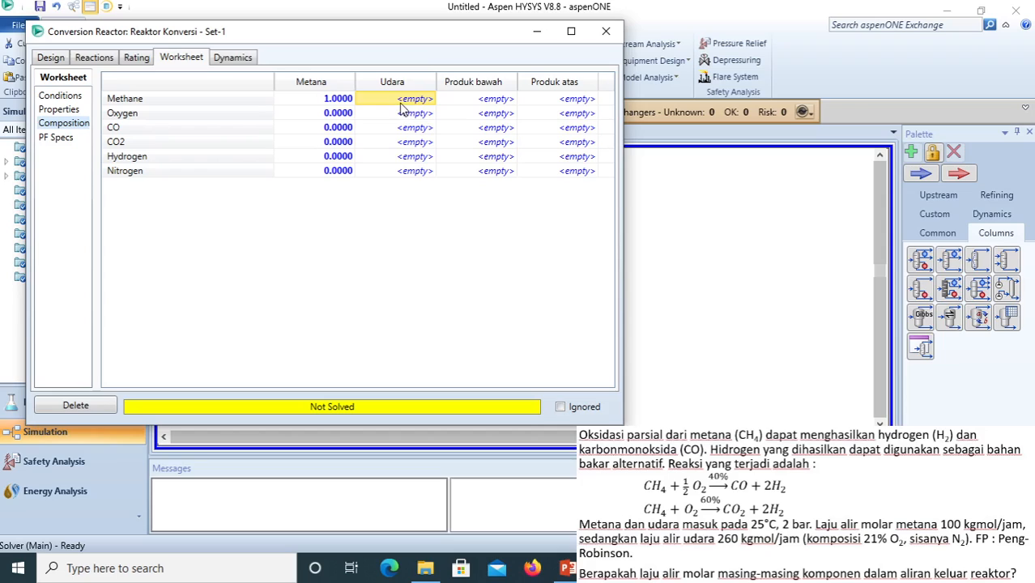
{"action": "left_click", "coordinate": [401, 115]}
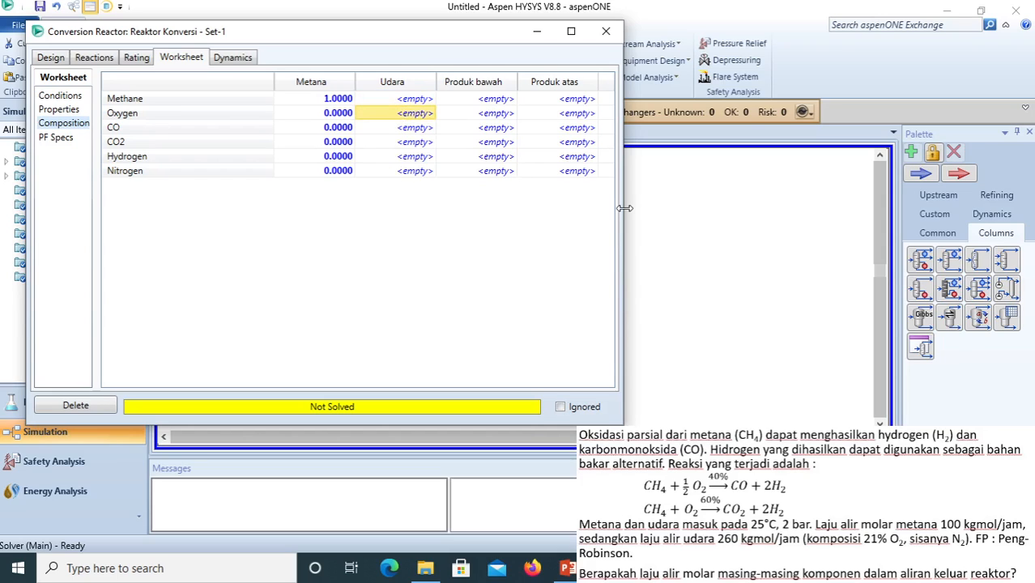
{"action": "type", "text": "0.21"}
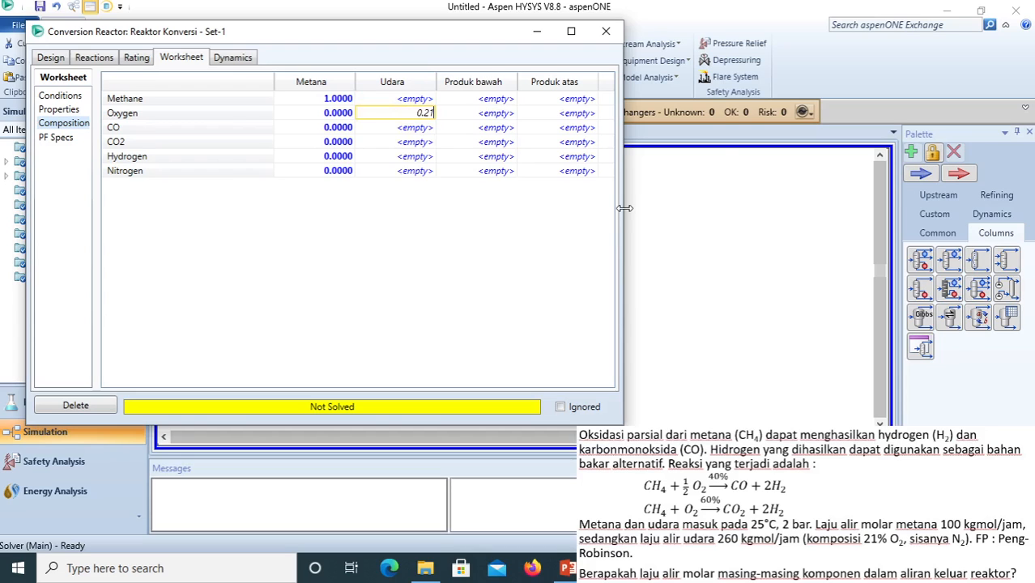
{"action": "key", "text": "Return"}
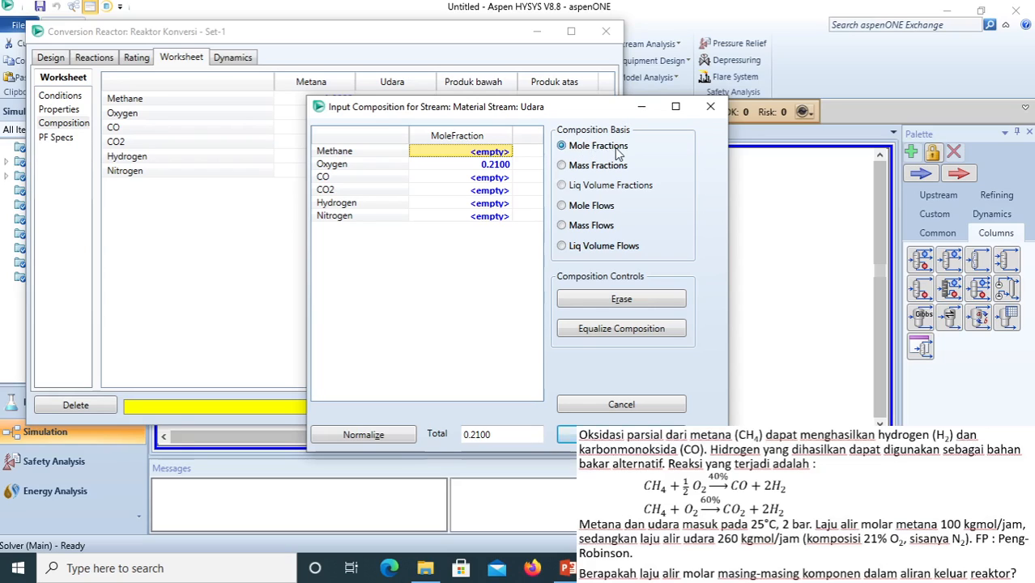
{"action": "left_click", "coordinate": [481, 219]}
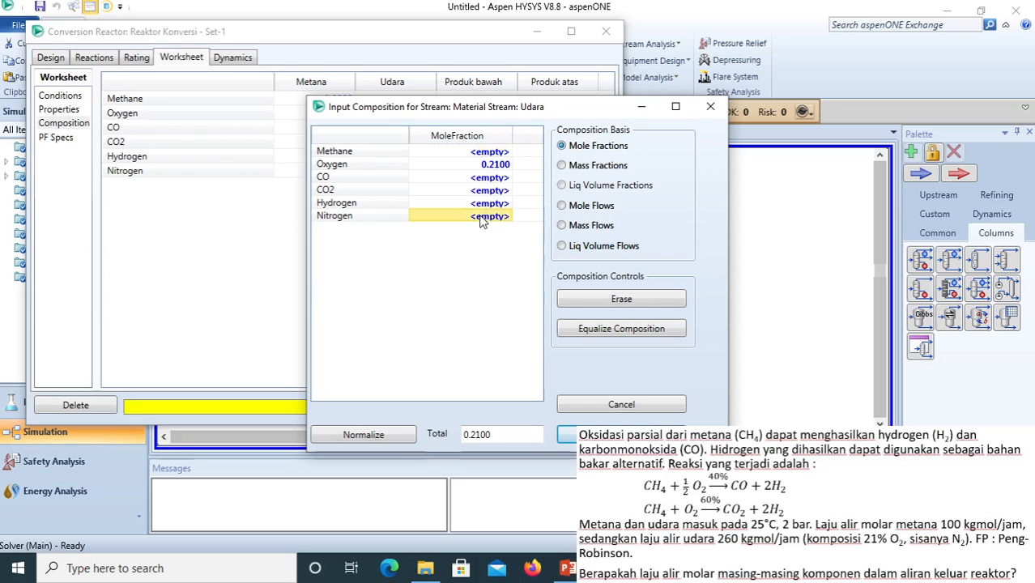
{"action": "type", "text": "0.79"}
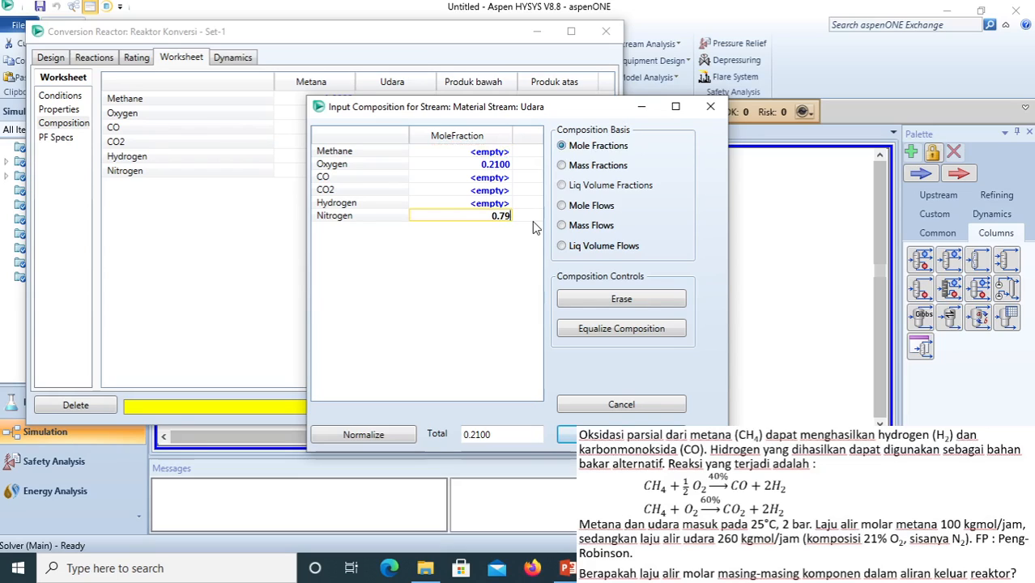
{"action": "key", "text": "Return"}
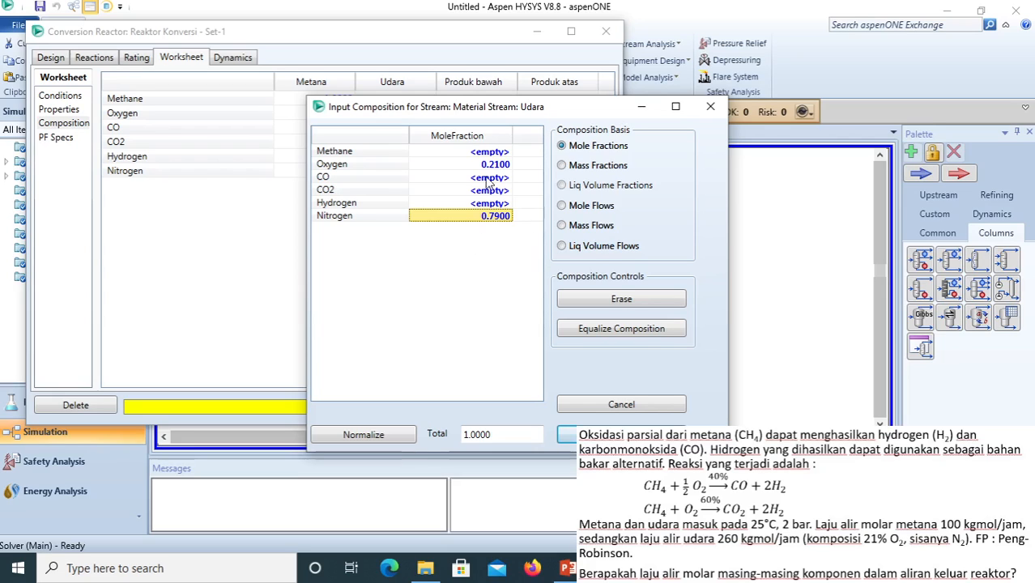
{"action": "left_click", "coordinate": [566, 435]}
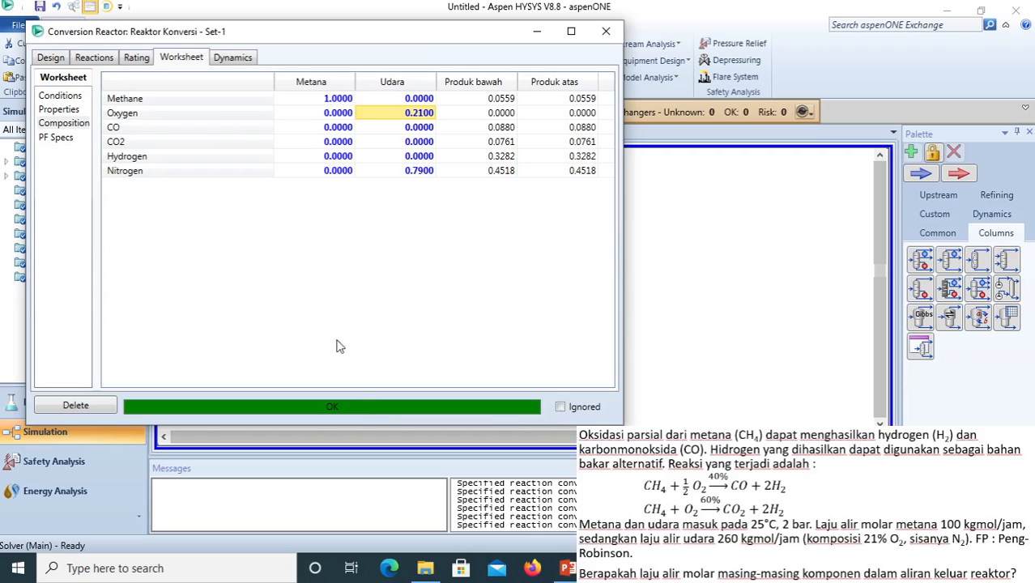
- Review the calculated conditions of the reactor's inlet and outlet streams and close the reactor window
{"action": "left_click", "coordinate": [60, 95]}
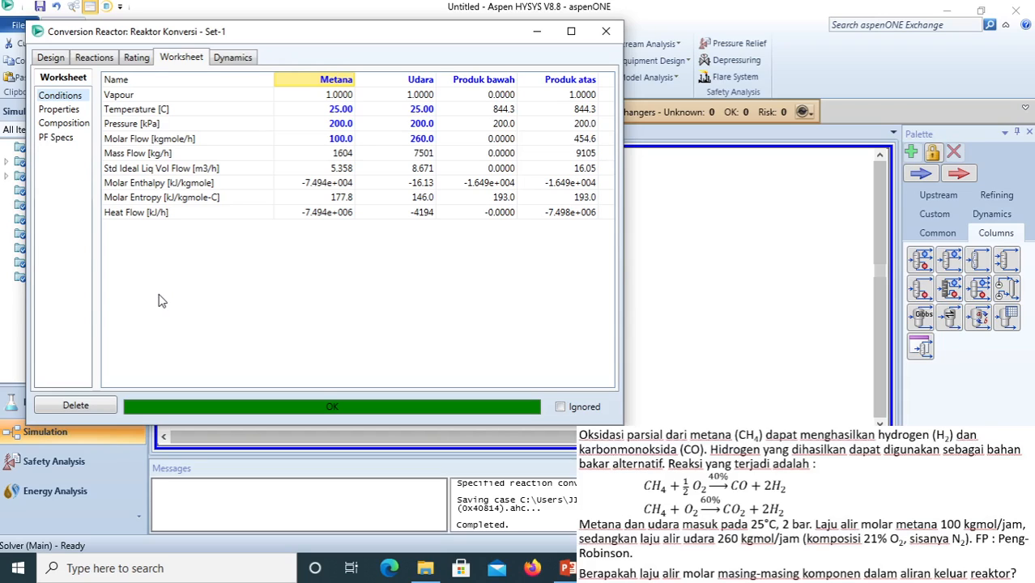
{"action": "left_click", "coordinate": [606, 32]}
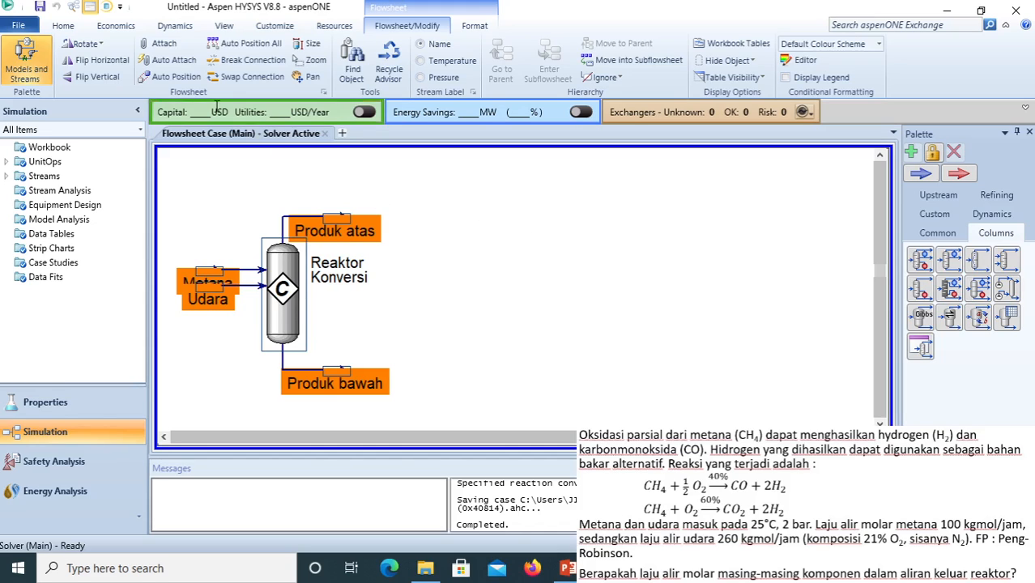
- Add the Master Comp Molar Flow variable for all components to the Workbook's Material Streams page
{"action": "left_click", "coordinate": [64, 27]}
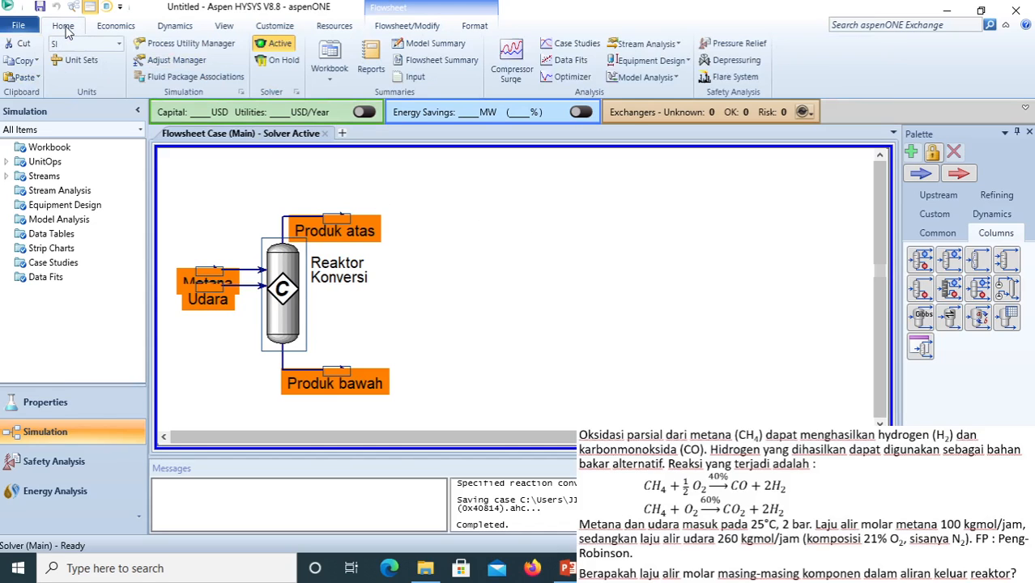
{"action": "left_click", "coordinate": [331, 54]}
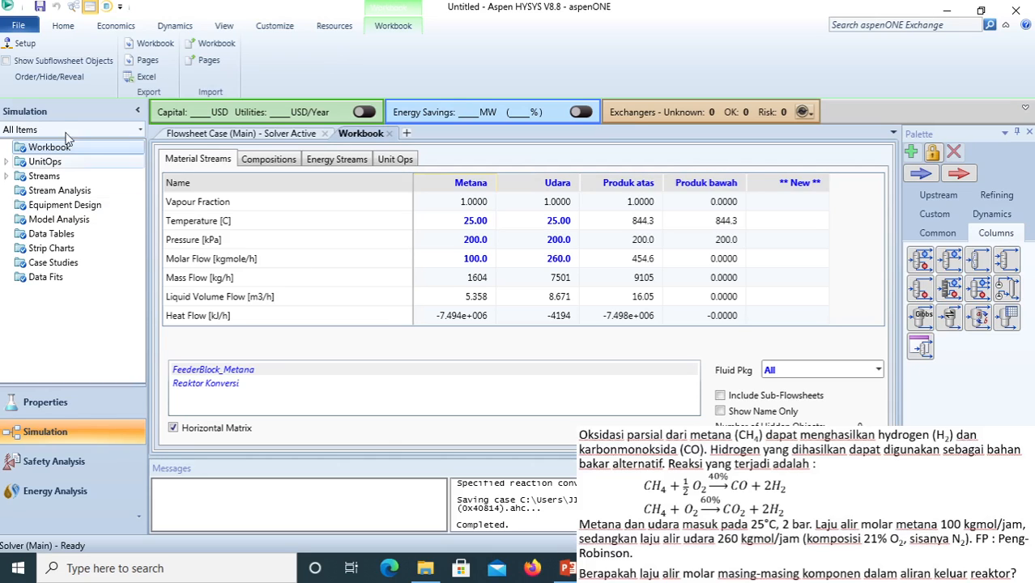
{"action": "left_click", "coordinate": [30, 47]}
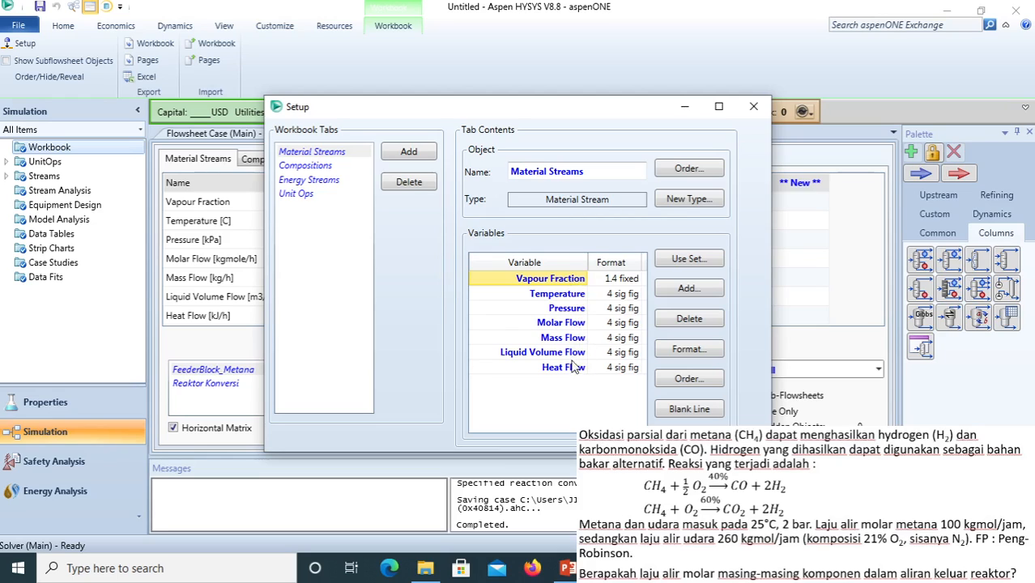
{"action": "left_click", "coordinate": [687, 289]}
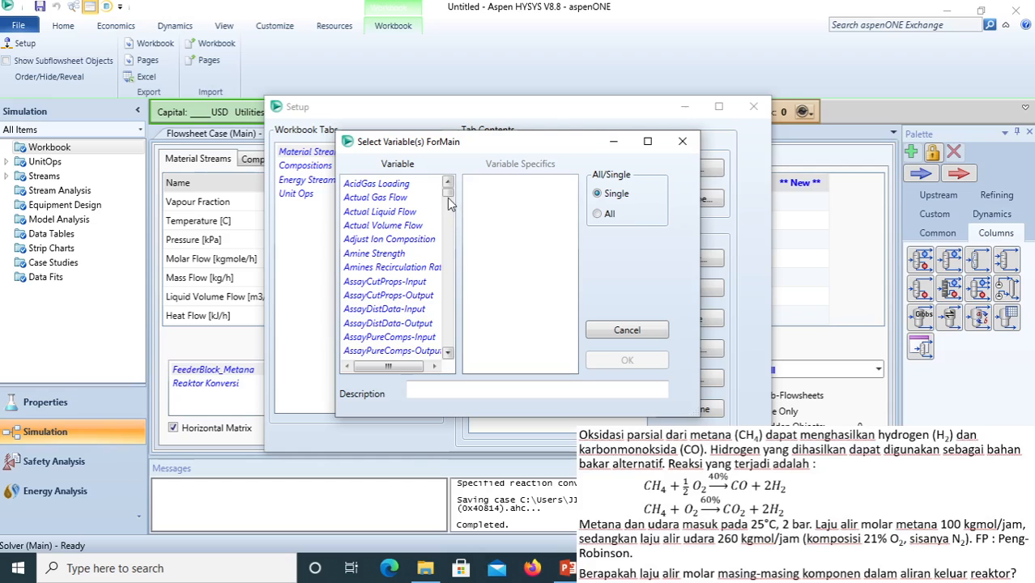
{"action": "left_click_drag", "start_coordinate": [449, 200], "coordinate": [455, 269]}
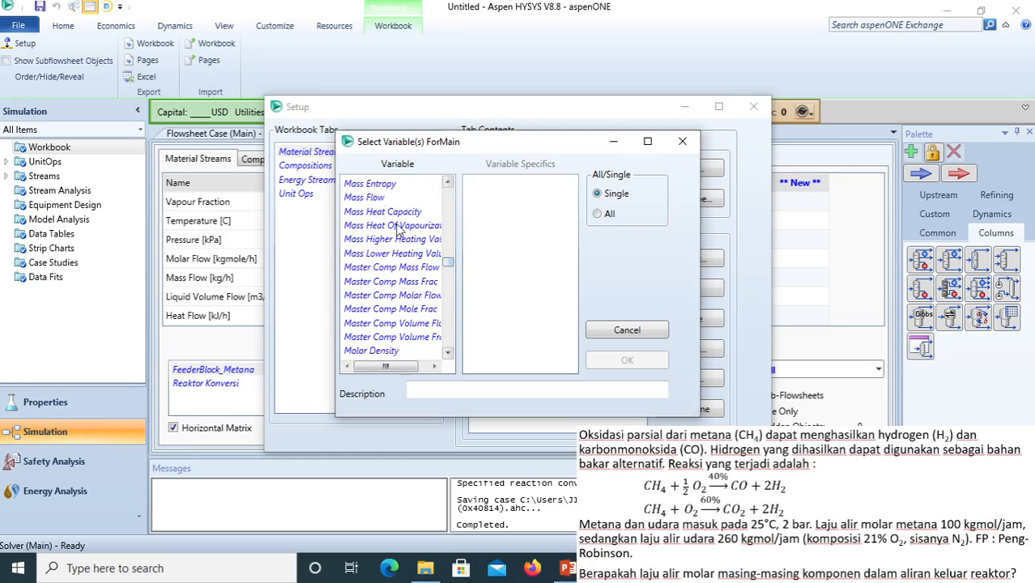
{"action": "left_click", "coordinate": [421, 298]}
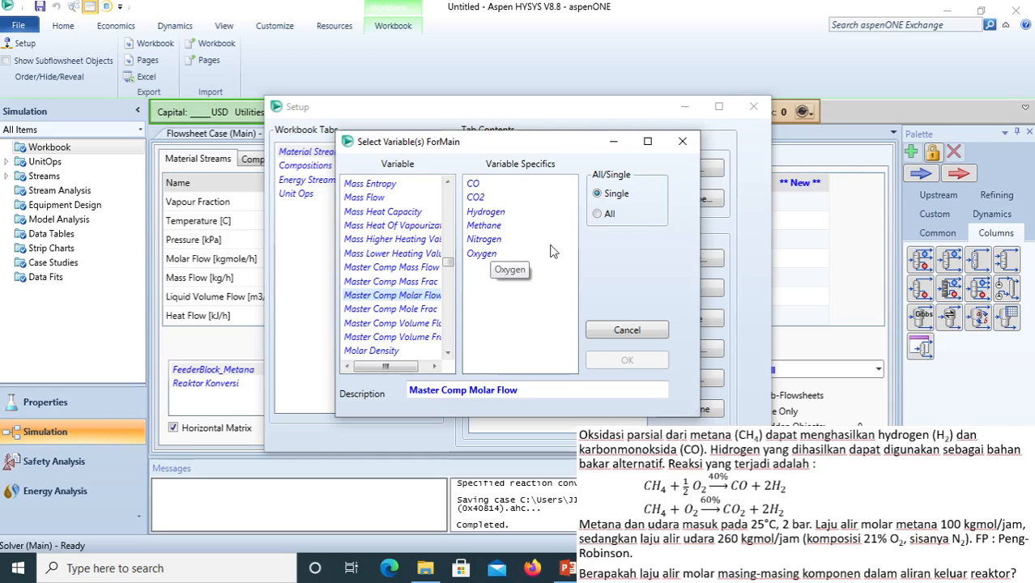
{"action": "left_click", "coordinate": [597, 214]}
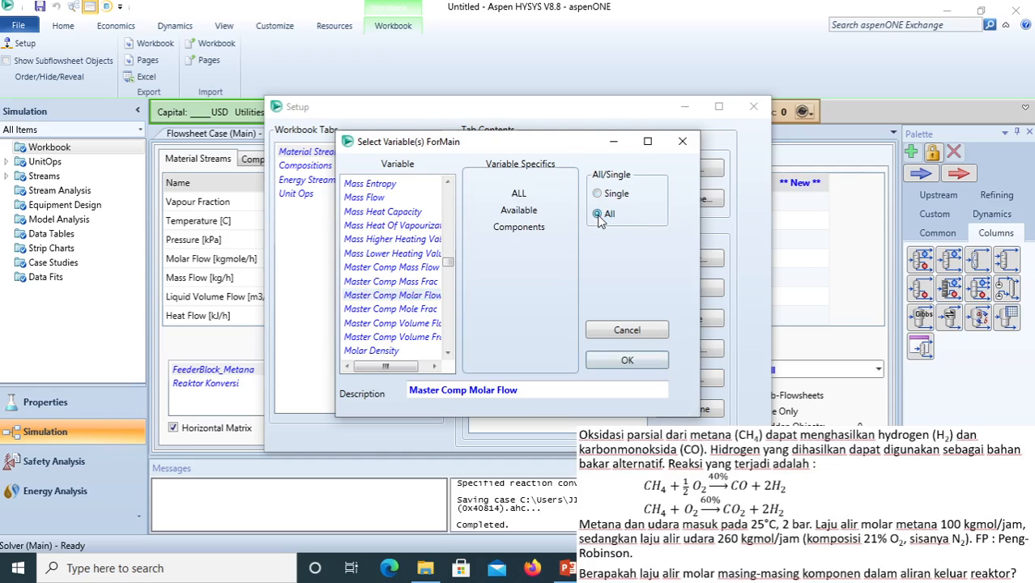
{"action": "left_click", "coordinate": [628, 361]}
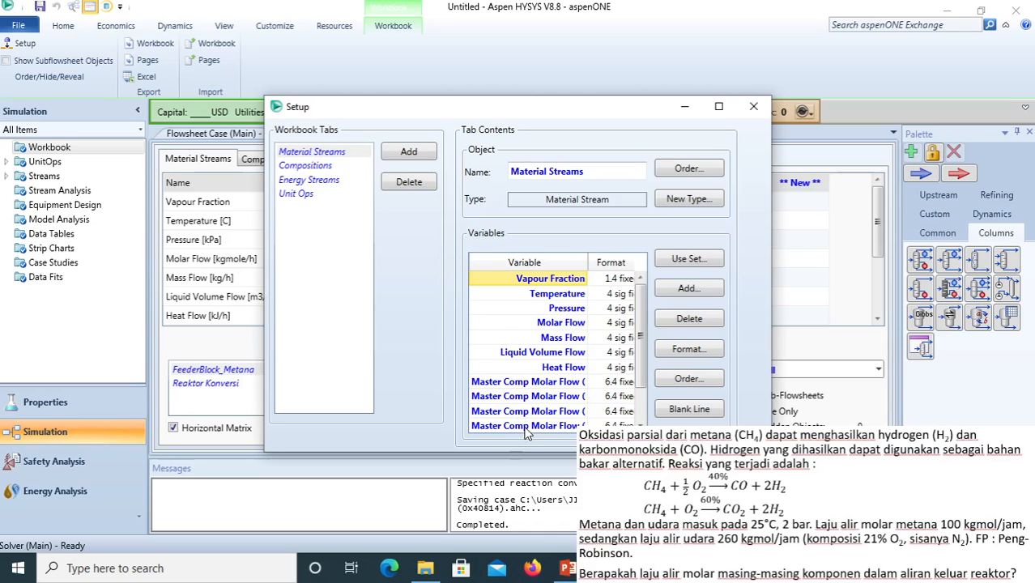
{"action": "left_click", "coordinate": [753, 108]}
- Review the component molar flows and conditions of all inlet and outlet streams in the Workbook
{"action": "left_click_drag", "start_coordinate": [880, 215], "coordinate": [882, 281]}
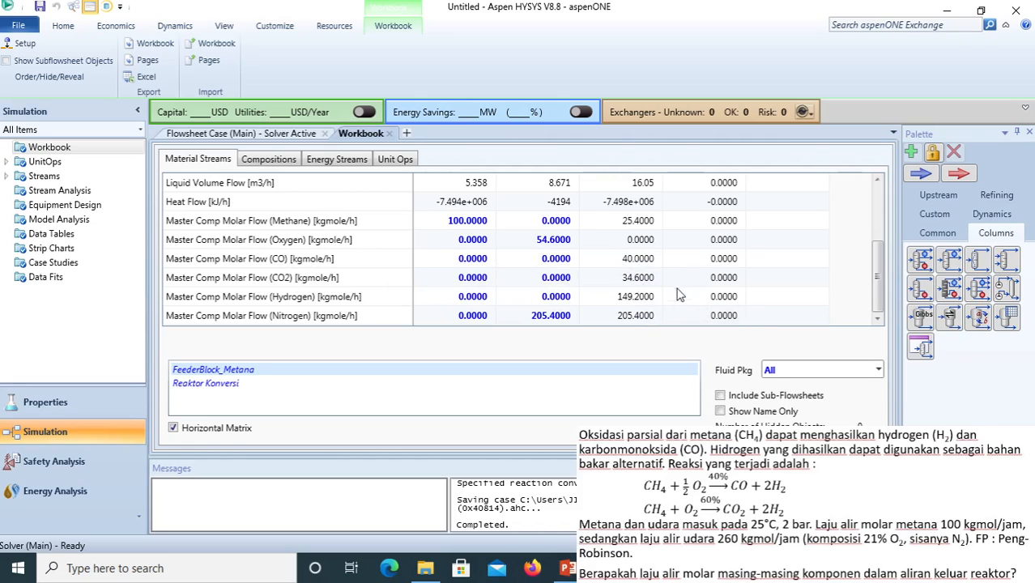
{"action": "scroll", "coordinate": [559, 308], "scroll_direction": "up", "scroll_amount": 2}
{"action": "scroll", "coordinate": [557, 307], "scroll_direction": "up", "scroll_amount": 1}
{"action": "scroll", "coordinate": [555, 312], "scroll_direction": "down", "scroll_amount": 1}
{"action": "scroll", "coordinate": [555, 312], "scroll_direction": "up", "scroll_amount": 2}
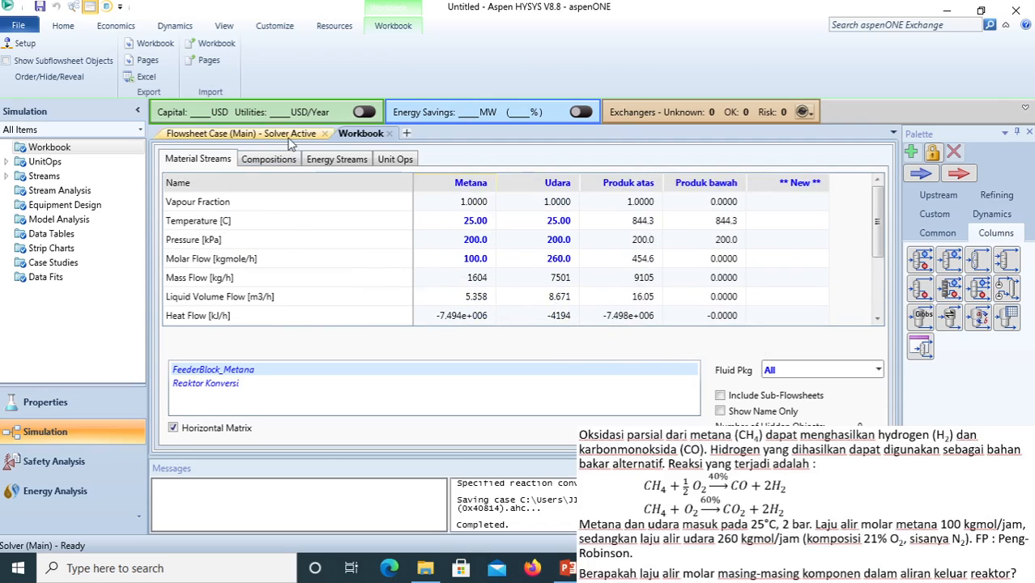
- Return to the flowsheet and move the Udara stream down so its label clears the Metana stream
{"action": "left_click", "coordinate": [241, 133]}
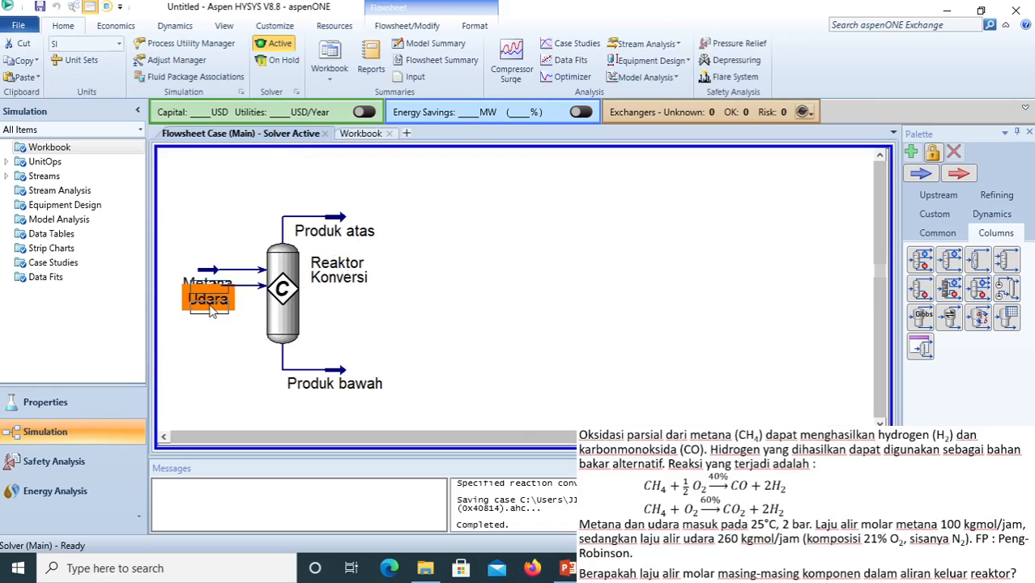
{"action": "left_click_drag", "start_coordinate": [209, 293], "coordinate": [209, 324]}
{"action": "left_click", "coordinate": [544, 269]}
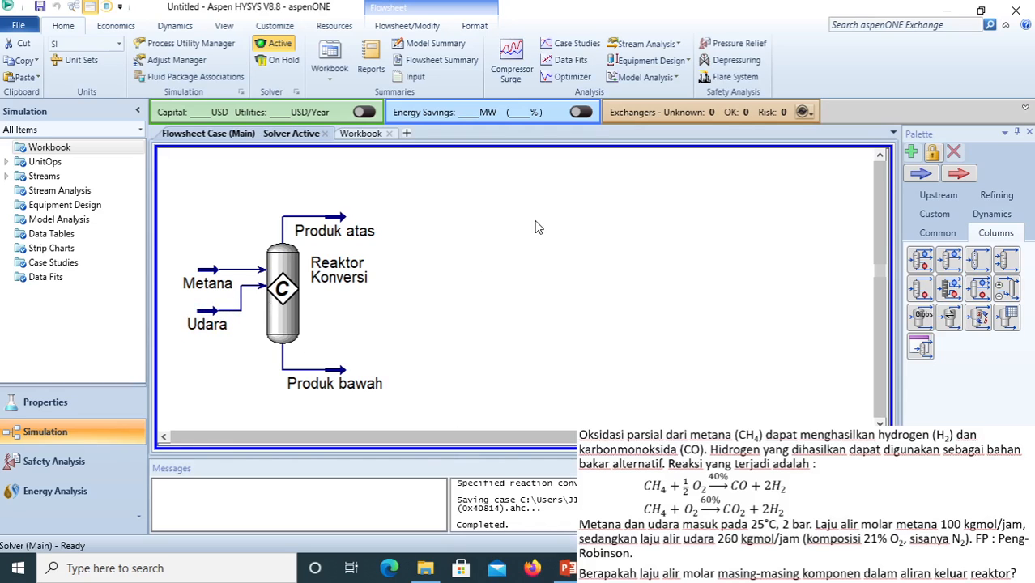
- Insert the Workbook's Material Streams page as a table on the flowsheet
{"action": "right_click", "coordinate": [458, 204]}
{"action": "left_click", "coordinate": [518, 543]}
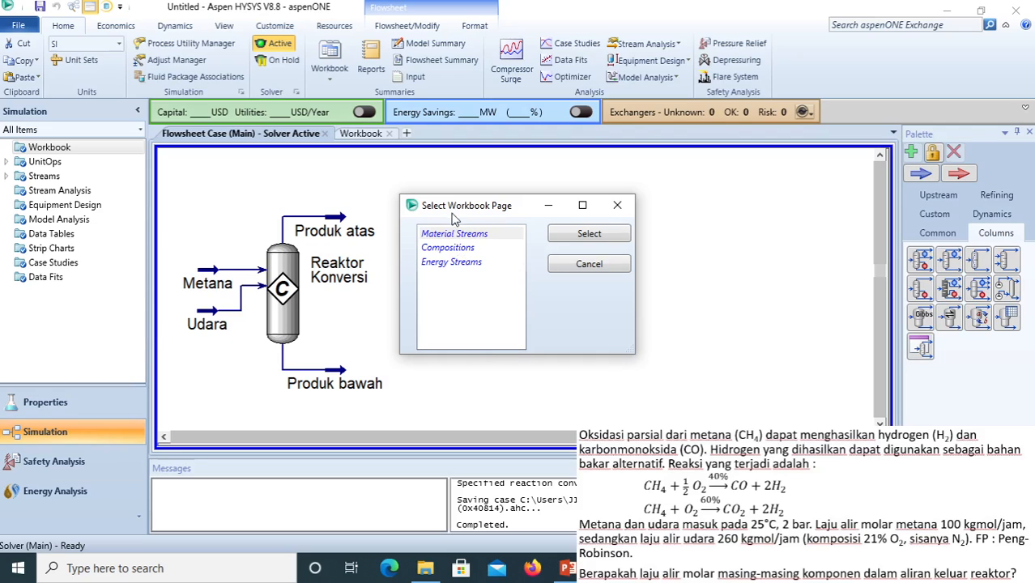
{"action": "left_click", "coordinate": [590, 234]}
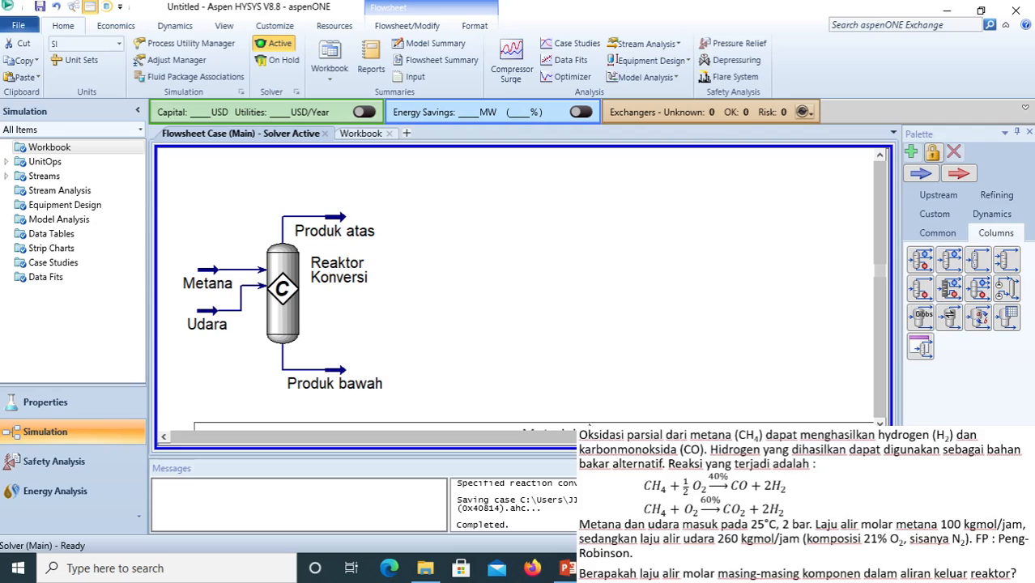
- Enlarge the flowsheet area by shrinking the messages area, and place the Material Streams table just right of the conversion reactor
{"action": "left_click_drag", "start_coordinate": [546, 456], "coordinate": [545, 506]}
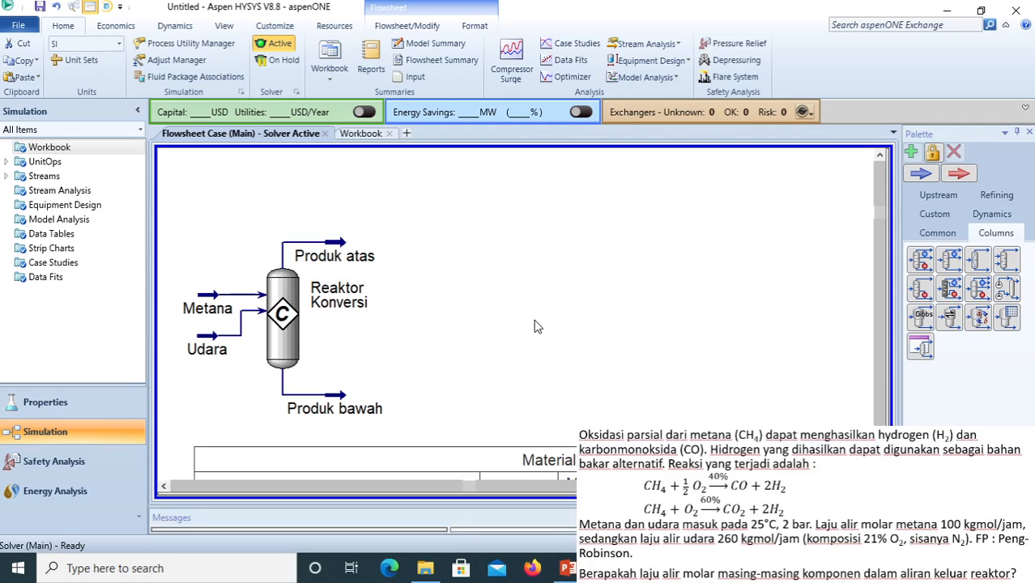
{"action": "scroll", "coordinate": [536, 321], "scroll_direction": "down", "scroll_amount": 1}
{"action": "scroll", "coordinate": [559, 320], "scroll_direction": "down", "scroll_amount": 1}
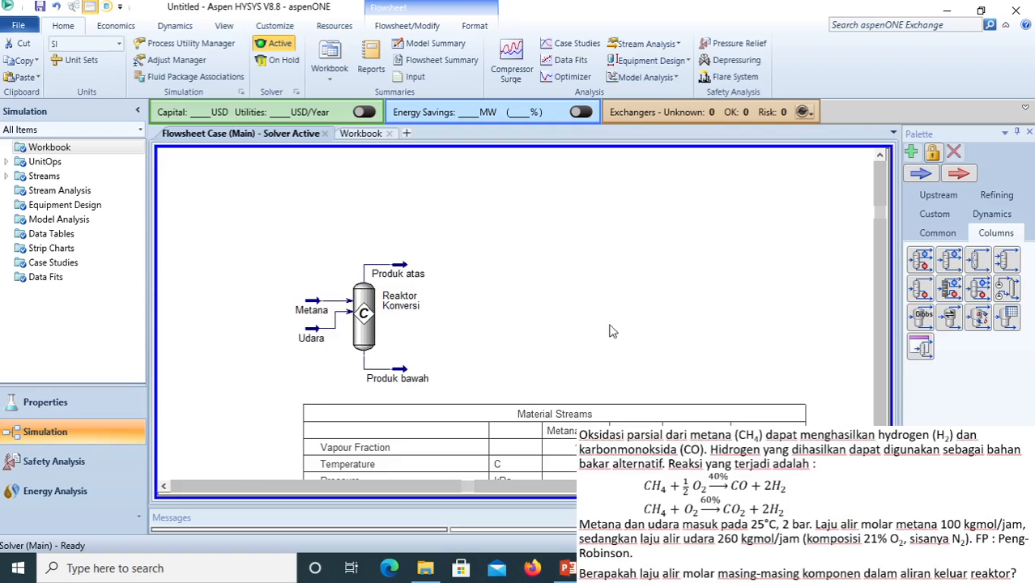
{"action": "left_click", "coordinate": [880, 472]}
{"action": "left_click", "coordinate": [880, 472]}
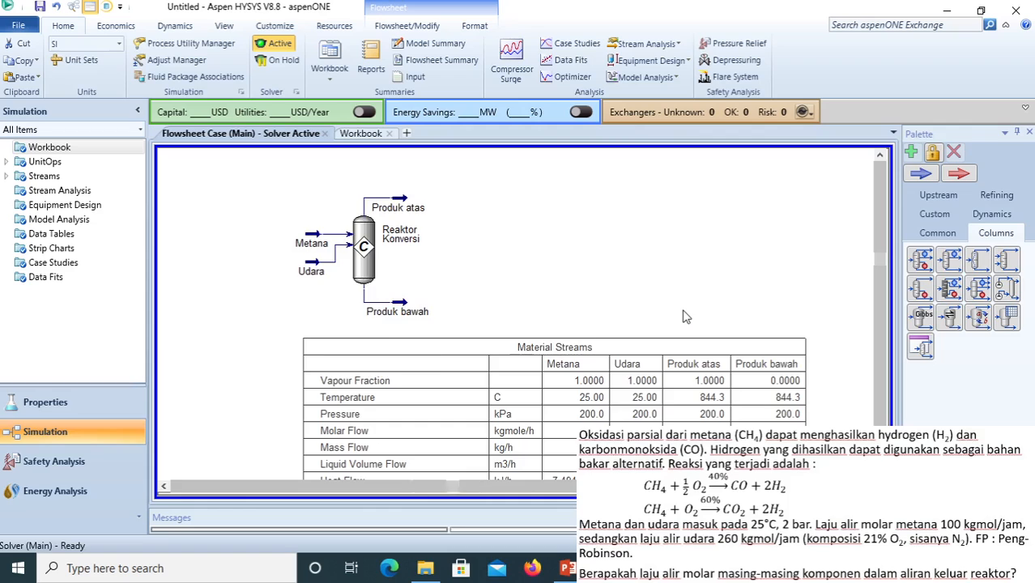
{"action": "scroll", "coordinate": [684, 314], "scroll_direction": "down", "scroll_amount": 1}
{"action": "left_click", "coordinate": [866, 486]}
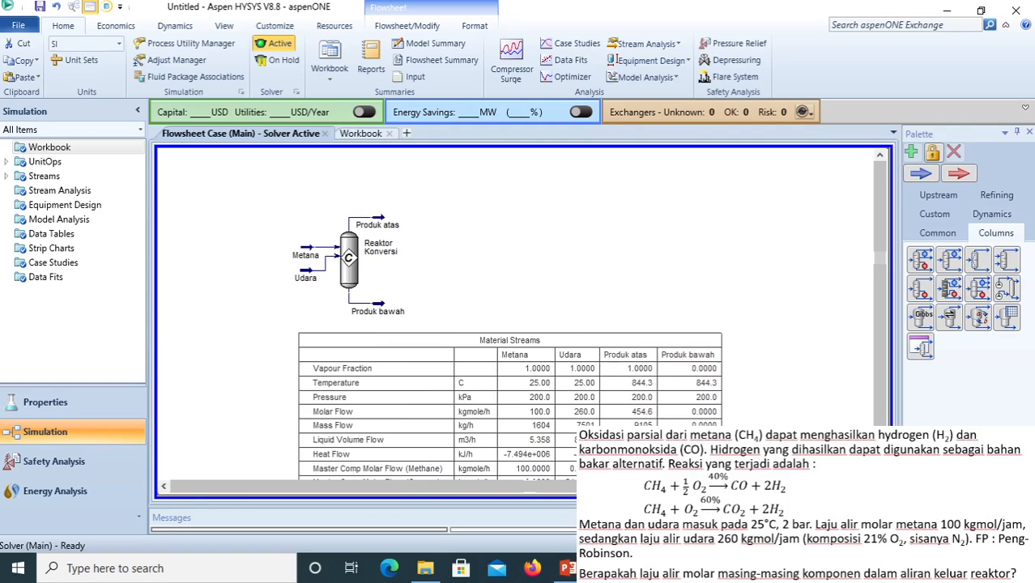
{"action": "left_click_drag", "start_coordinate": [455, 353], "coordinate": [561, 201]}
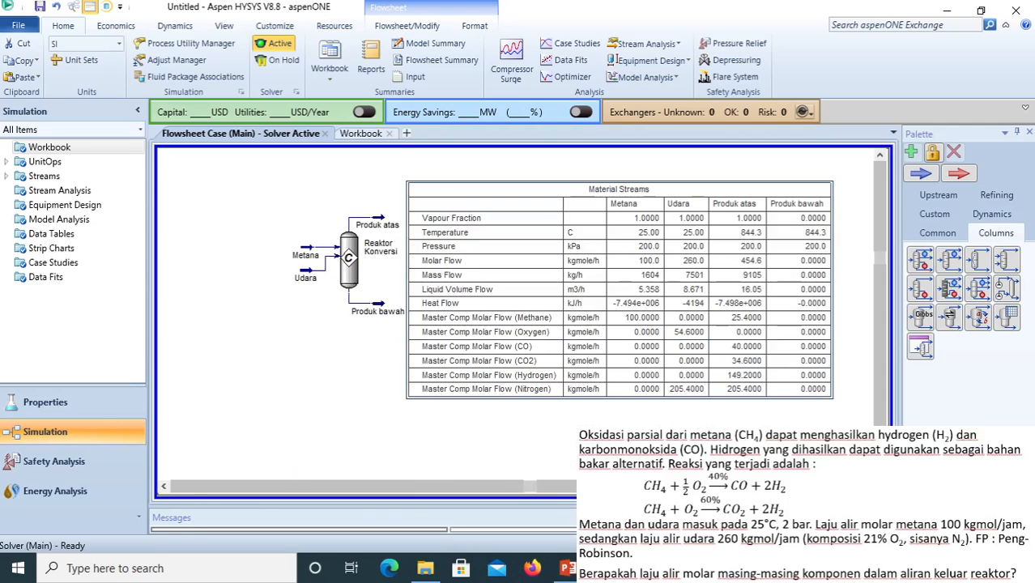
{"action": "scroll", "coordinate": [768, 306], "scroll_direction": "up", "scroll_amount": 1}
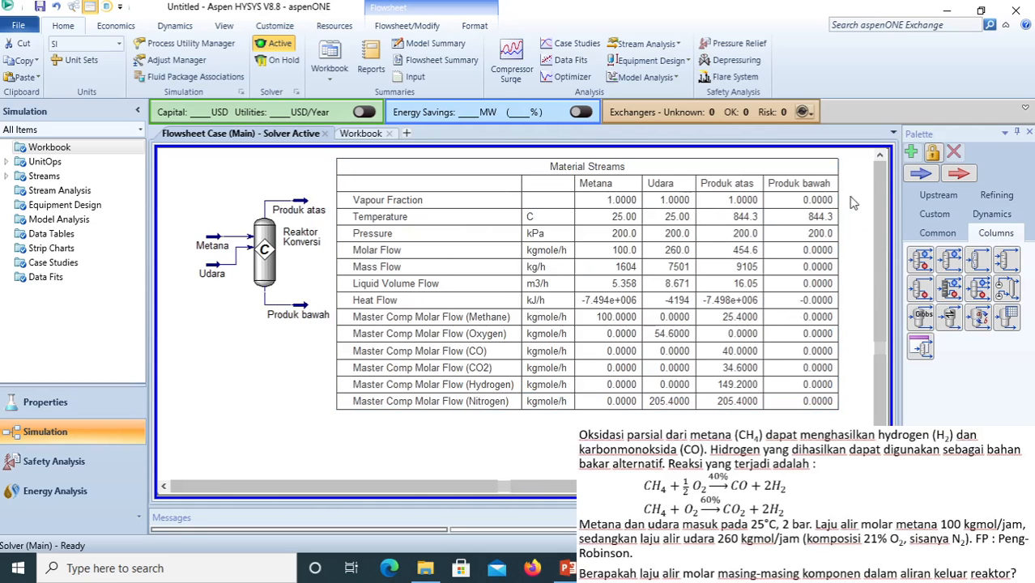
{"action": "left_click", "coordinate": [880, 154]}
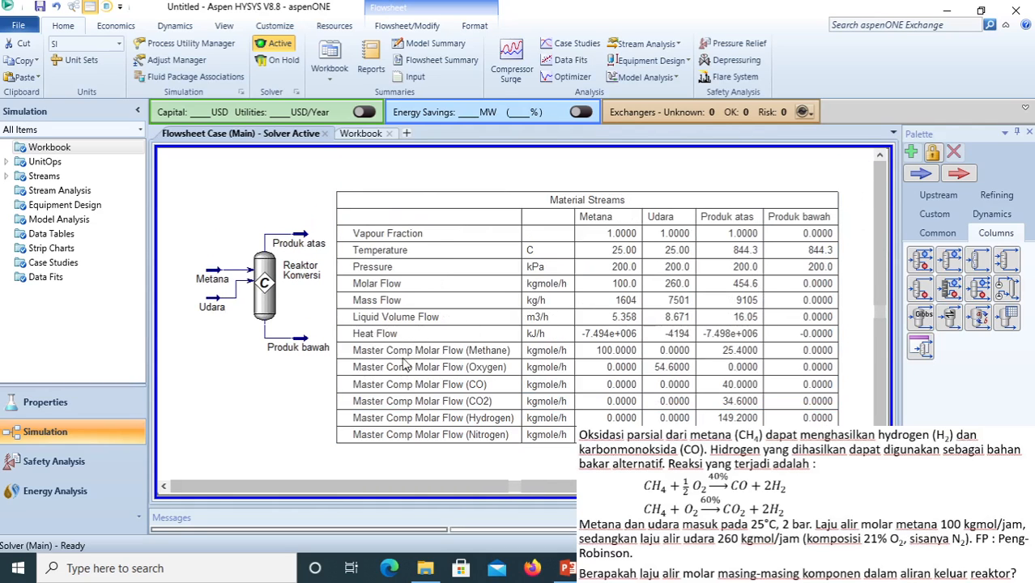